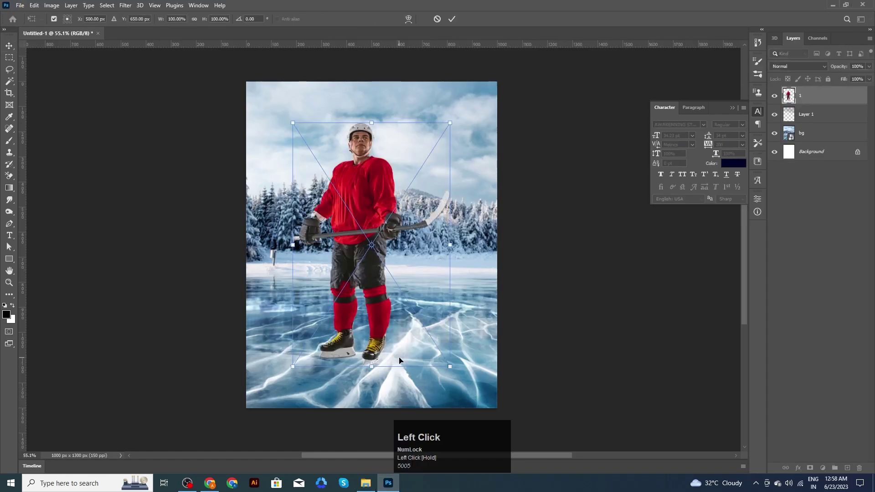
Move the placed hockey player slightly right and up on the ice, and commit the placement
drag(376, 268, 388, 264)
click(451, 19)
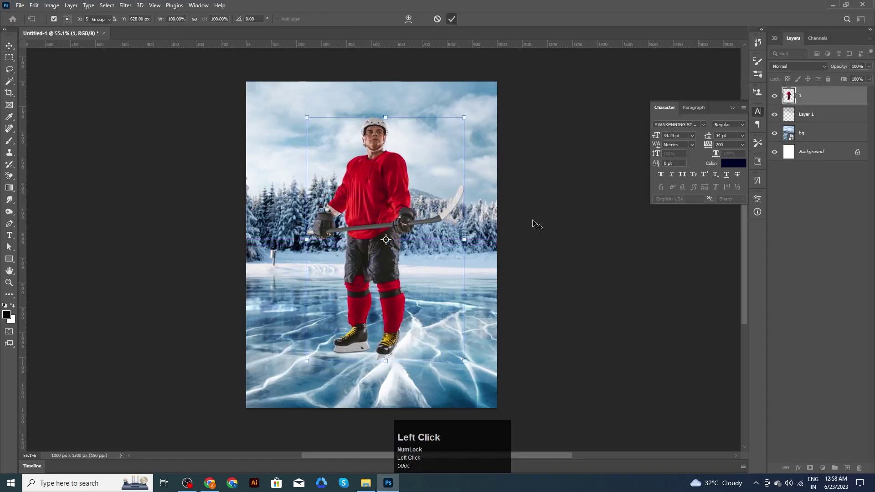
click(536, 225)
Enlarge the hockey player to about 102.9% and shift him up slightly on the poster
key(alt)
scroll(403, 262, down, 4)
scroll(402, 265, up, 3)
click(425, 318)
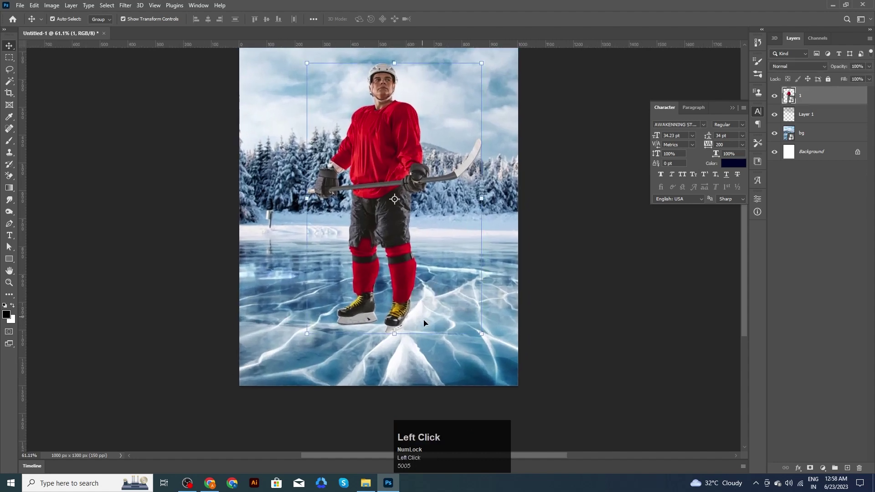
drag(481, 335, 477, 329)
drag(401, 296, 402, 302)
scroll(417, 262, down, 2)
drag(468, 107, 474, 100)
drag(403, 170, 403, 156)
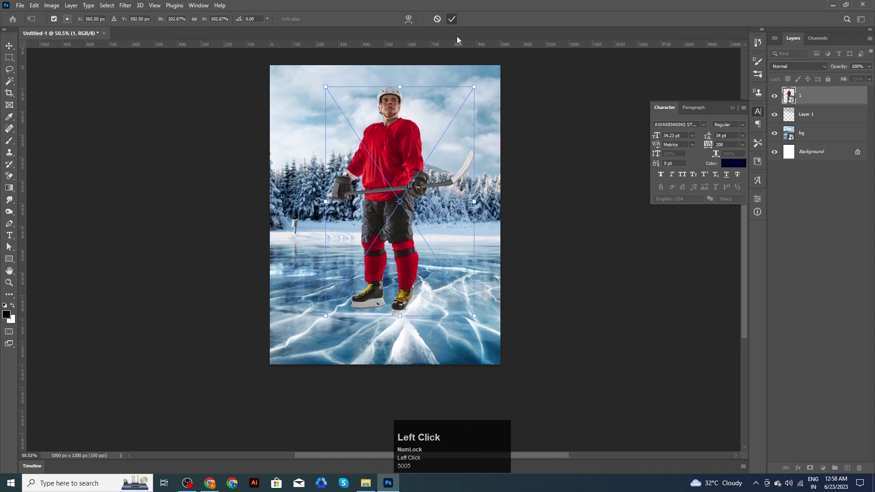
click(452, 19)
click(512, 265)
Add a new empty layer directly above Layer 1, beneath the player
scroll(513, 266, up, 2)
click(395, 287)
click(833, 117)
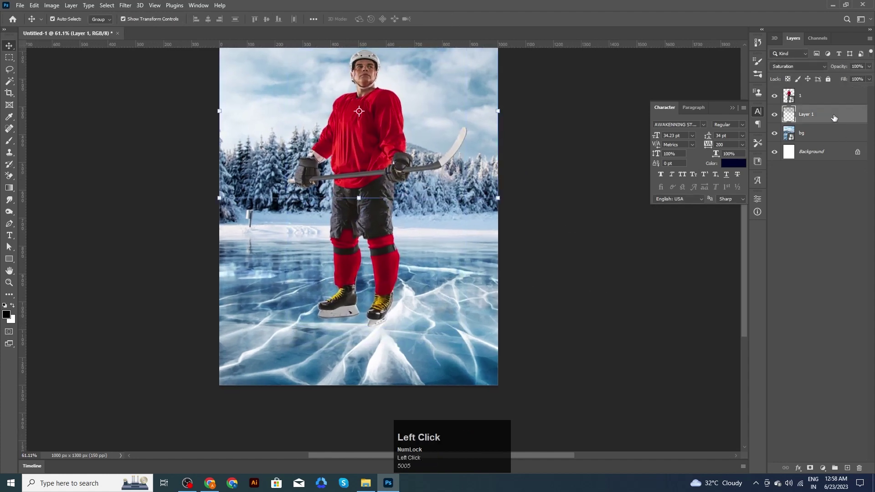
click(848, 467)
Set up the Brush tool with the Soft Round tip at about 136 px and 100% opacity
click(757, 75)
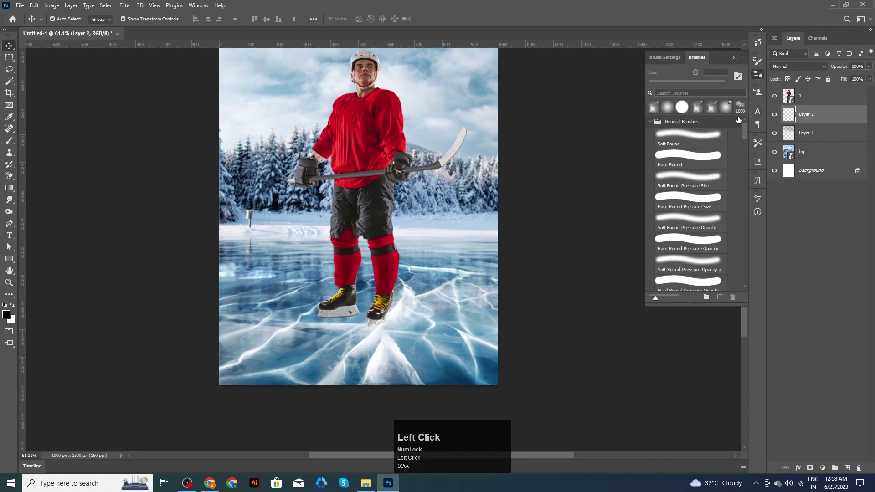
click(684, 136)
scroll(379, 236, up, 1)
alt+right_click(394, 282)
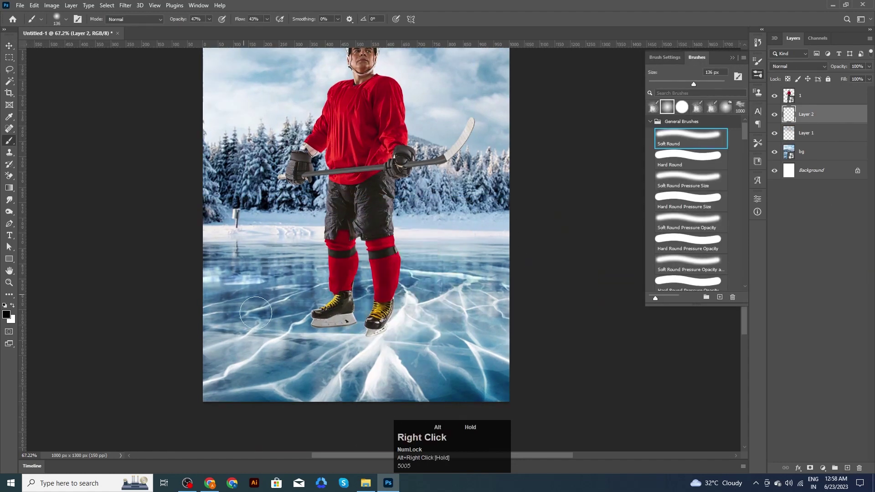
scroll(275, 332, up, 2)
click(209, 19)
scroll(373, 353, up, 3)
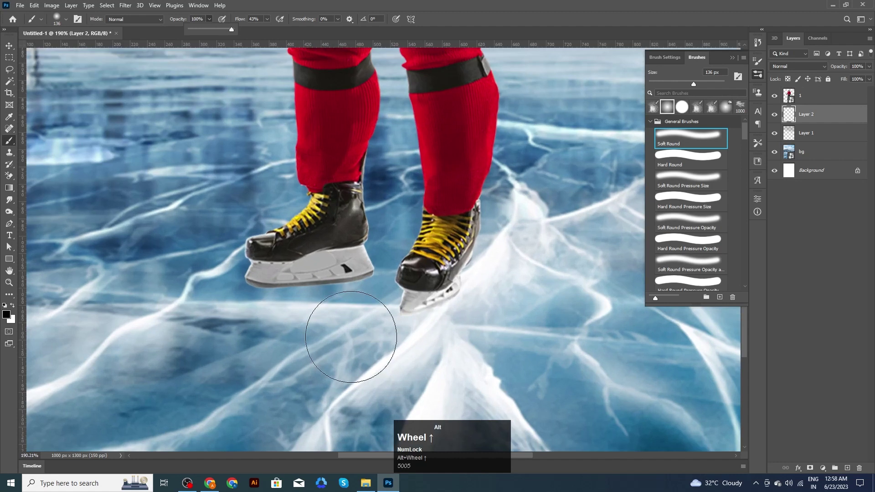
Paint a soft black dab on the new layer, on the ice below the player's skates
alt+right_click(351, 337)
click(353, 335)
click(353, 336)
click(354, 339)
Squash the black dab to about 6% height, narrow it slightly, and place it as a shadow under the left skate
click(10, 48)
shift+drag(353, 209, 353, 393)
drag(359, 397, 355, 281)
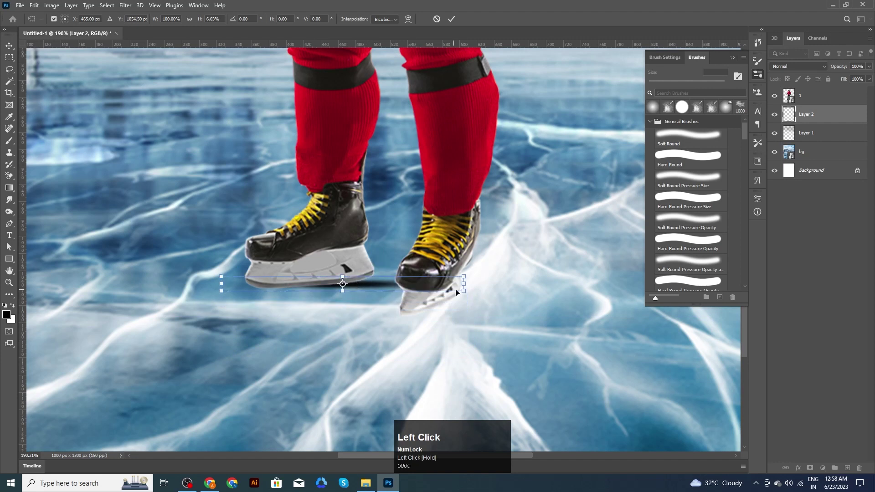
drag(466, 284, 444, 285)
click(451, 19)
scroll(325, 190, down, 6)
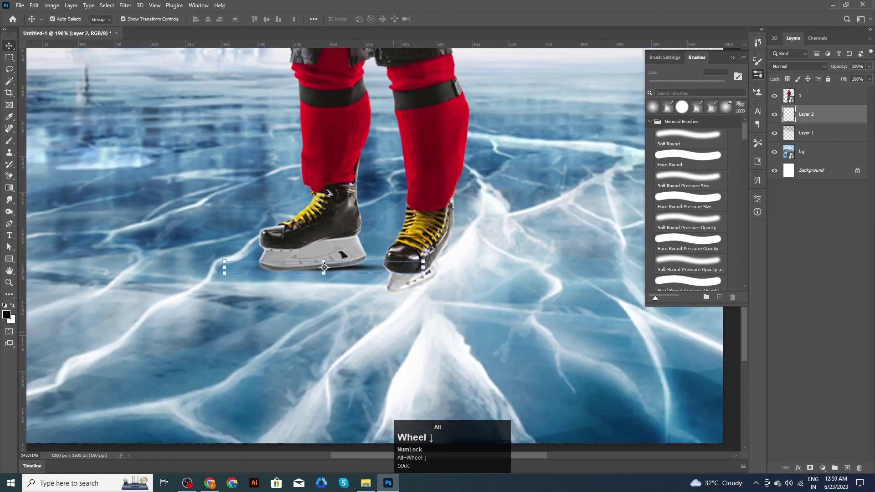
click(634, 355)
Duplicate the skate shadow under the right skate, then rotate it about -9° and skew it to follow the blade
drag(355, 242, 403, 267)
click(291, 285)
key(ctrl+t)
drag(421, 297, 374, 285)
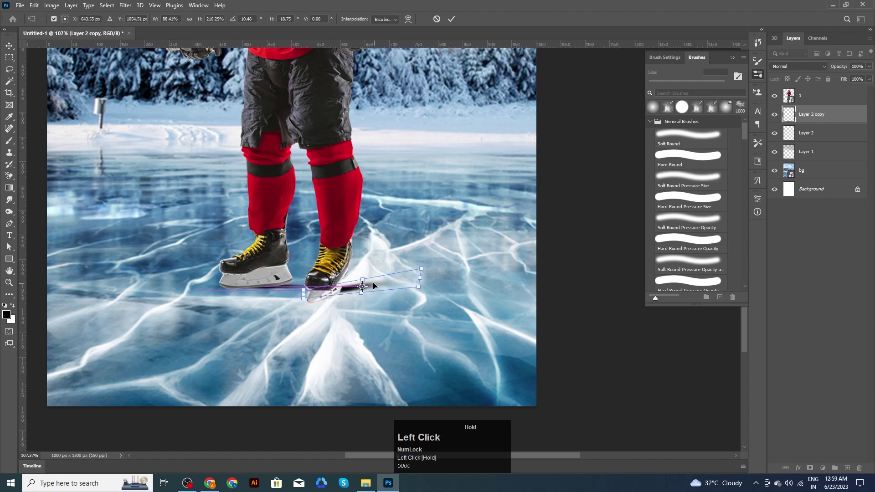
drag(421, 270, 369, 281)
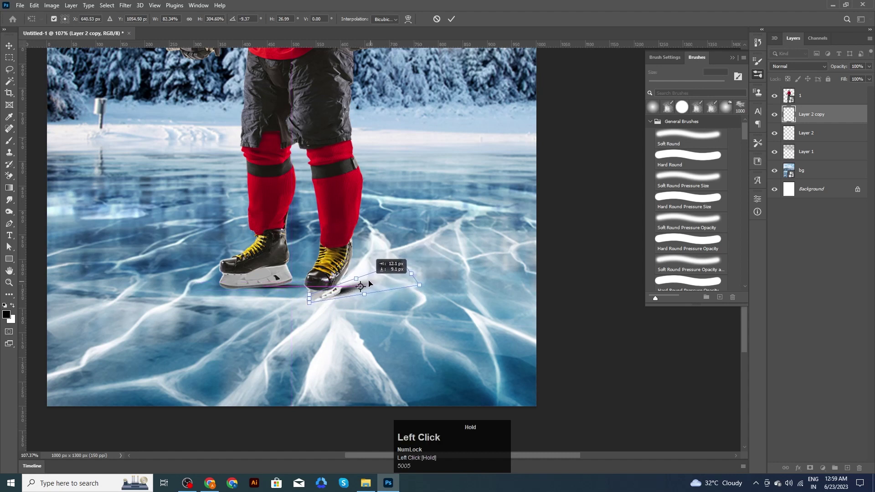
click(451, 19)
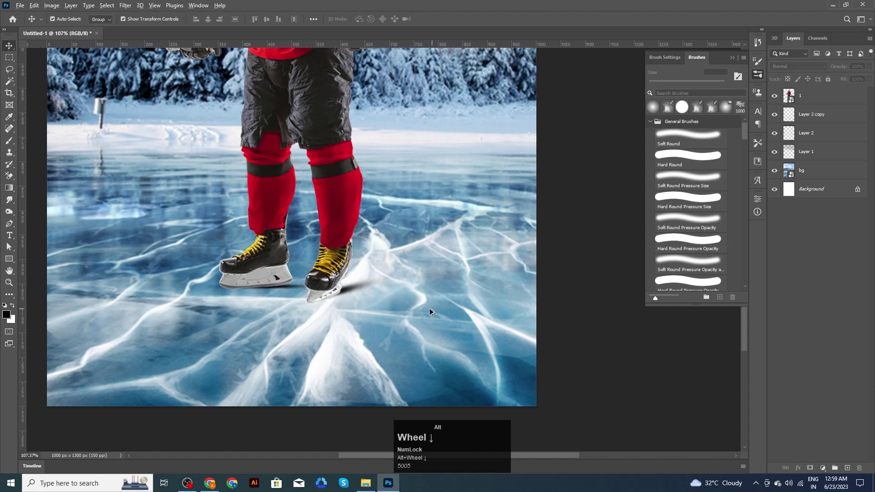
Add a layer mask to the right skate's shadow and fade its outer part with a soft brush of about 278 px
scroll(490, 344, down, 4)
scroll(394, 301, up, 11)
click(430, 300)
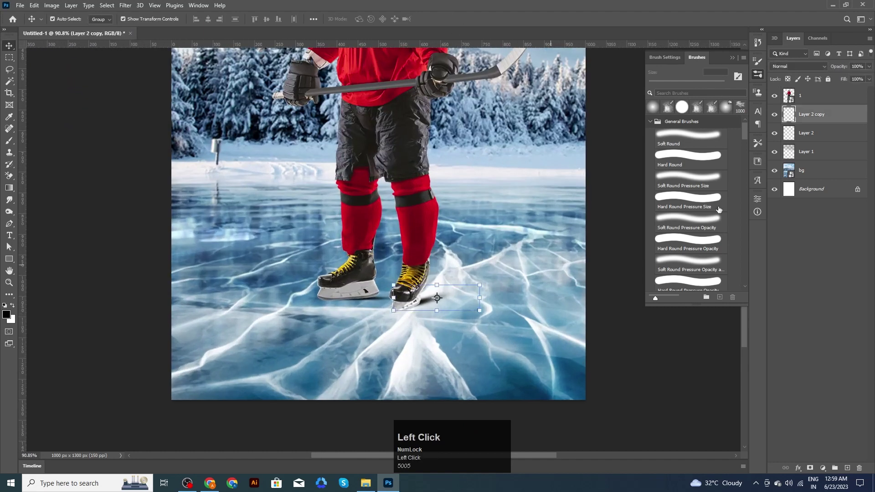
click(811, 470)
key(b)
alt+right_click(410, 310)
click(446, 302)
key(x)
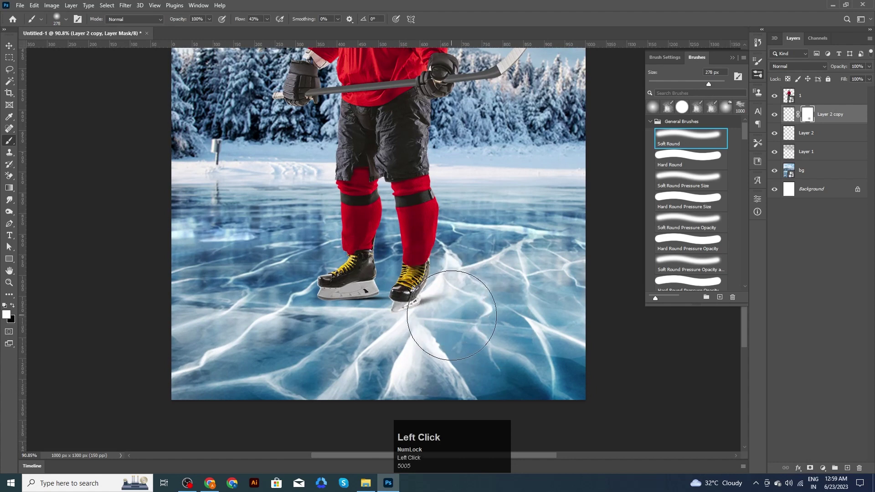
click(9, 48)
click(130, 169)
Switch to File Explorer and place Lite.jpg in the poster with its glow over the upper-left part of the scene
scroll(206, 208, down, 7)
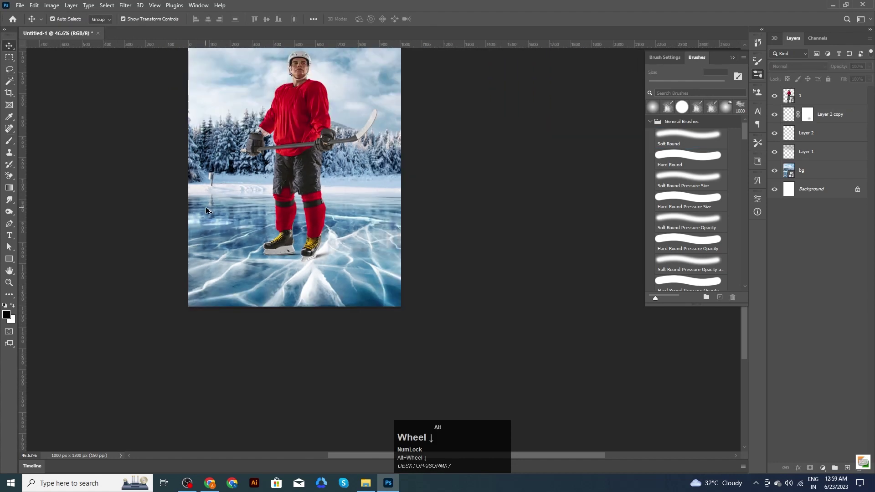
drag(450, 192, 484, 240)
drag(477, 301, 504, 239)
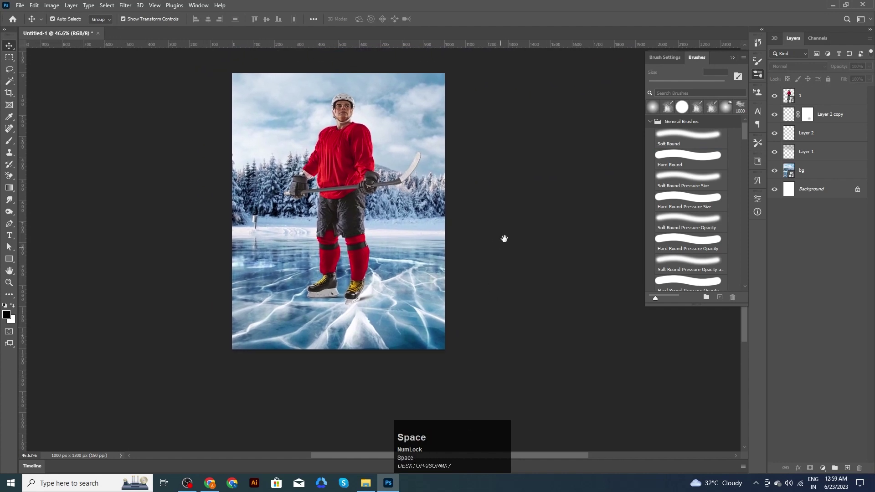
click(371, 488)
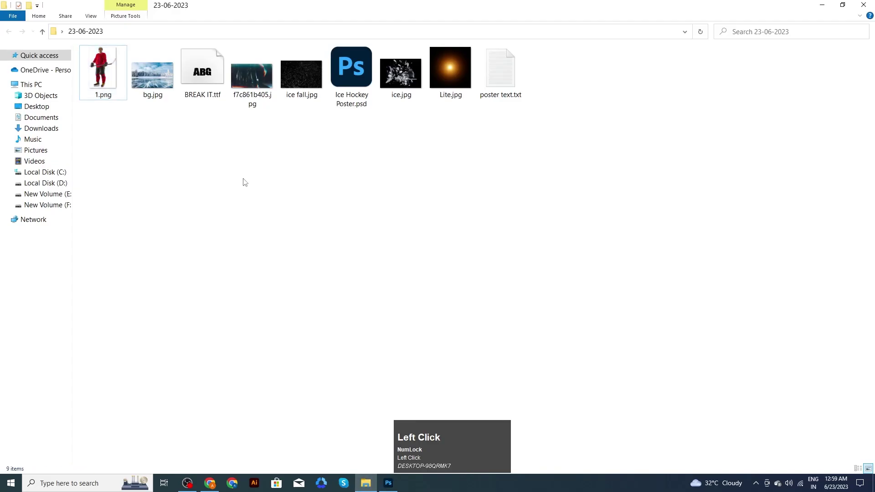
drag(449, 87, 294, 213)
drag(371, 255, 320, 221)
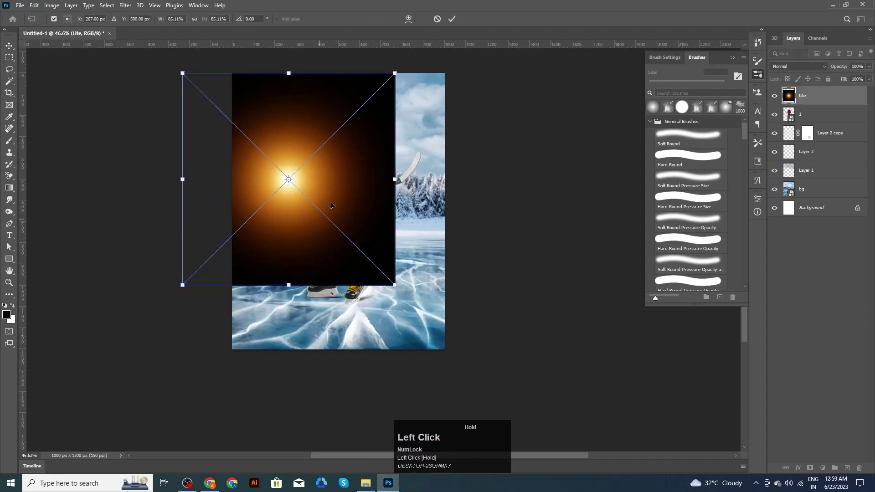
click(452, 20)
Blend the Lite layer in Screen mode, enlarge it to about 114.8%, and center its glow near the left edge at the treeline
click(823, 67)
click(783, 143)
drag(302, 181, 252, 165)
drag(346, 271, 381, 307)
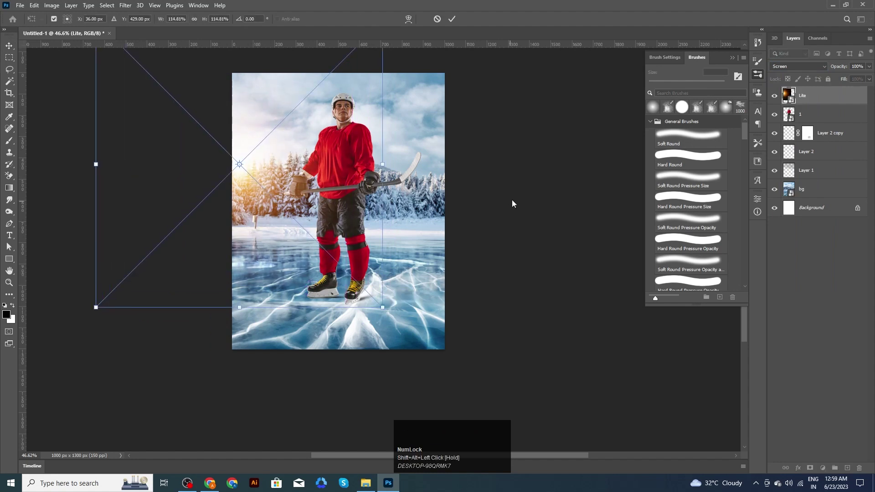
click(452, 19)
click(484, 182)
Switch to File Explorer and place the texture f7c861b405.jpg as the topmost layer of the poster
scroll(446, 242, down, 3)
scroll(445, 242, up, 2)
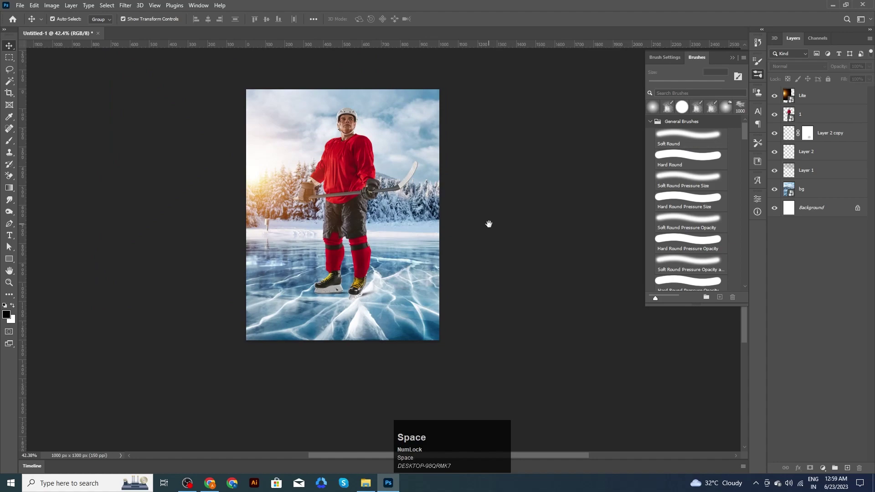
drag(488, 224, 495, 247)
click(364, 480)
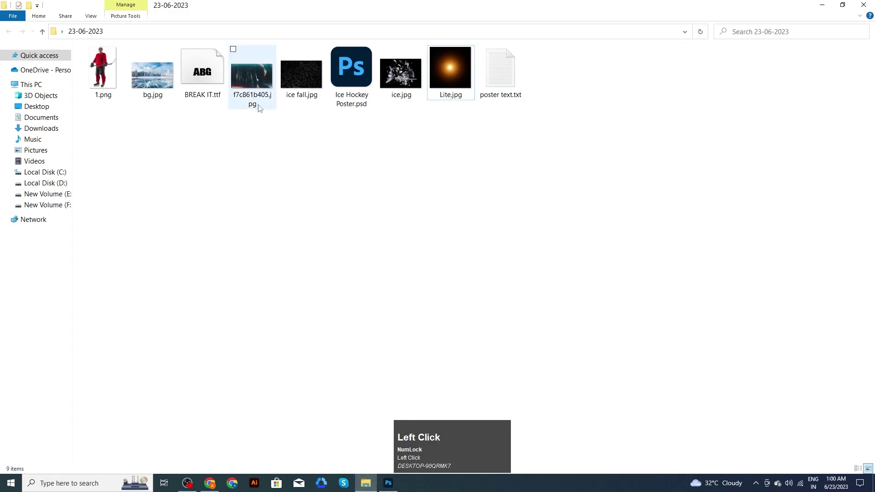
drag(253, 77, 371, 296)
Rotate the placed texture 90° and scale it to about 119% so that it covers the whole poster
scroll(369, 287, up, 3)
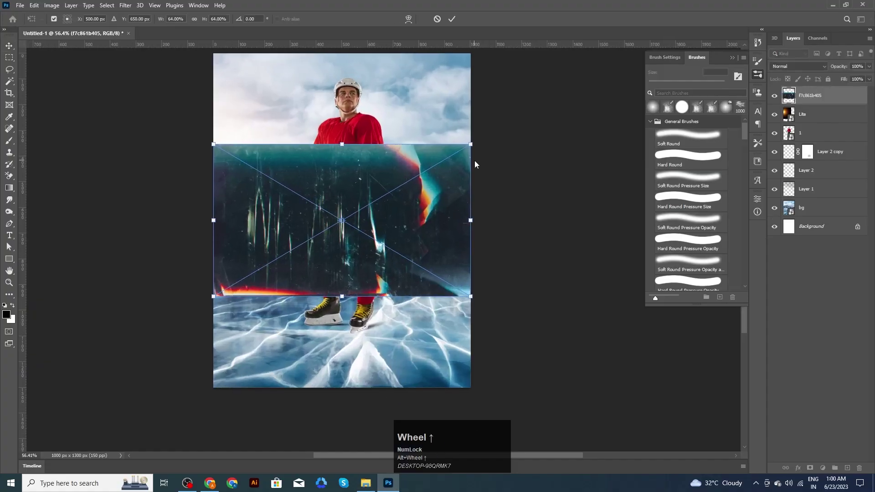
drag(475, 138, 547, 424)
scroll(439, 340, down, 2)
drag(384, 312, 384, 259)
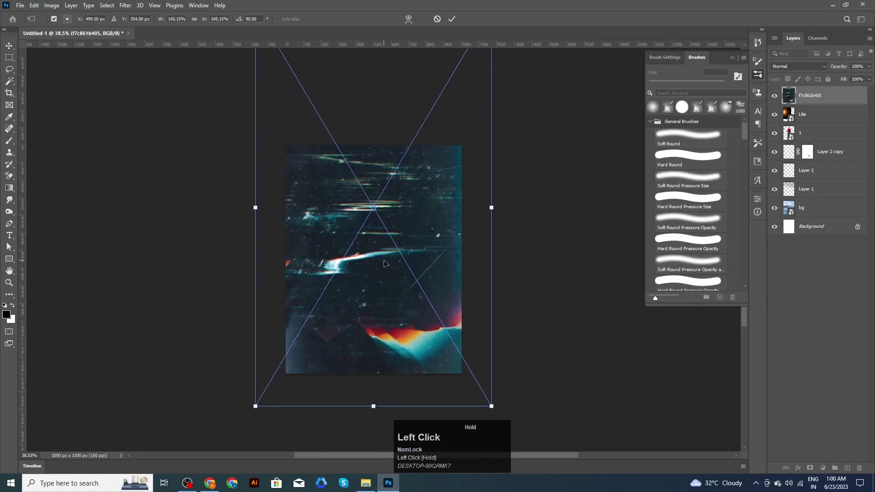
scroll(385, 260, down, 3)
drag(288, 70, 310, 110)
drag(371, 197, 368, 201)
click(449, 19)
drag(462, 113, 448, 120)
drag(433, 178, 432, 180)
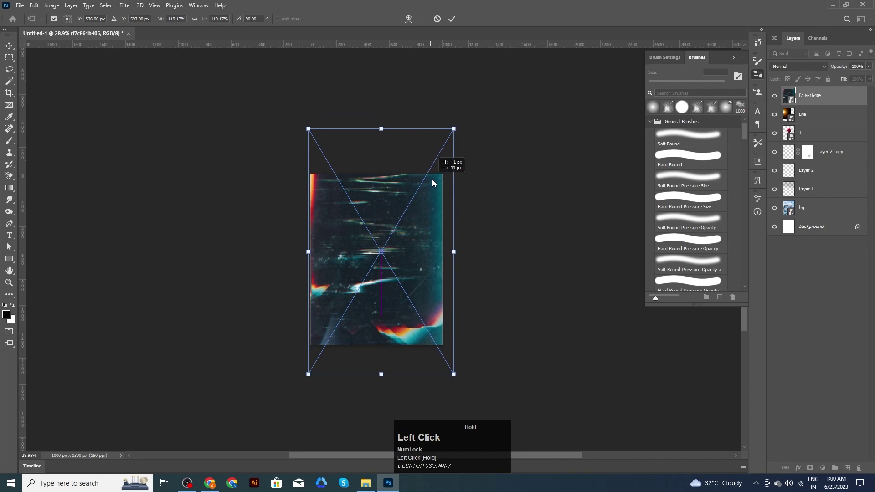
click(451, 19)
Set the blending mode of the texture layer f7c861b405 to Screen
scroll(445, 142, up, 5)
click(813, 66)
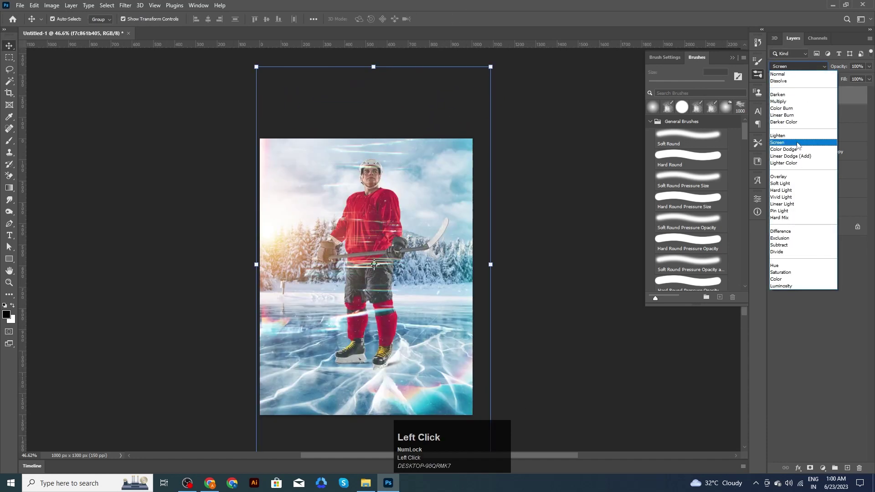
click(798, 144)
click(576, 189)
mouse_move(527, 254)
mouse_down()
mouse_move(532, 230)
mouse_move(538, 247)
mouse_up()
scroll(523, 254, up, 1)
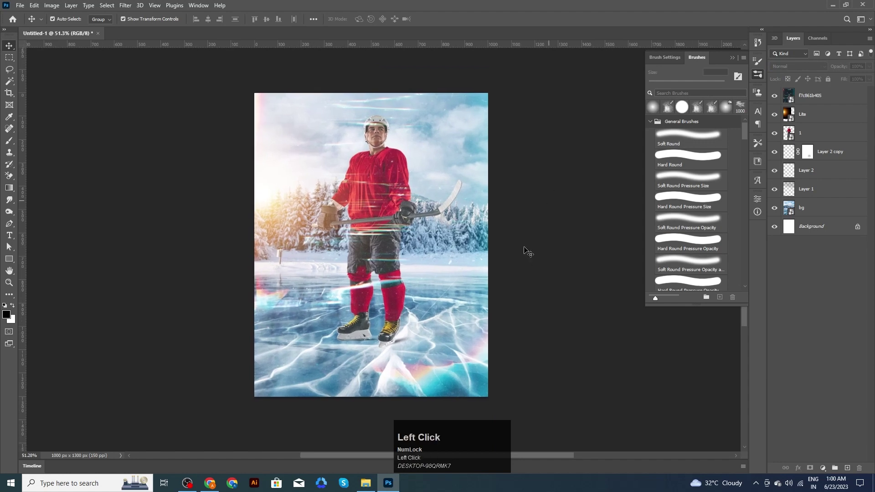
Add a layer mask to the texture layer and brush away its streaks over the player's body with a large soft brush
click(834, 105)
click(810, 467)
key(b)
alt+right_click(391, 250)
alt+right_click(381, 197)
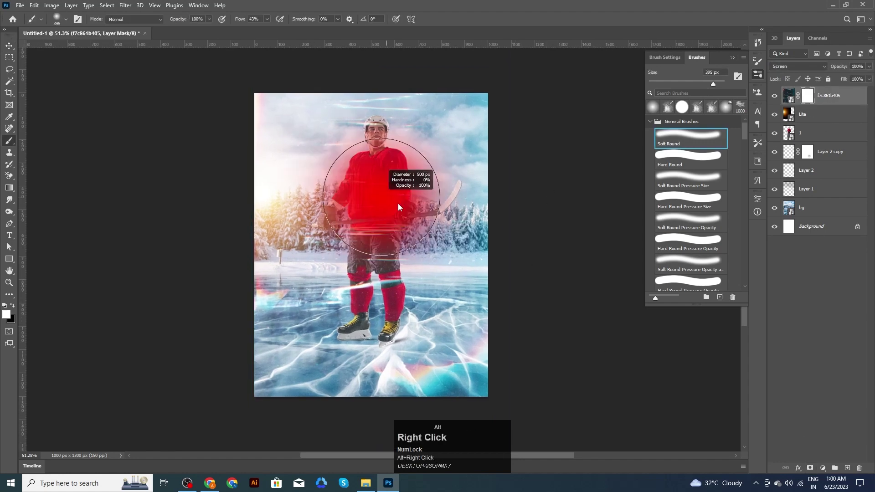
click(669, 107)
mouse_move(379, 159)
mouse_down()
mouse_move(376, 197)
mouse_move(401, 244)
mouse_move(370, 216)
mouse_move(394, 256)
mouse_move(379, 239)
mouse_move(379, 279)
mouse_up()
click(9, 45)
click(505, 259)
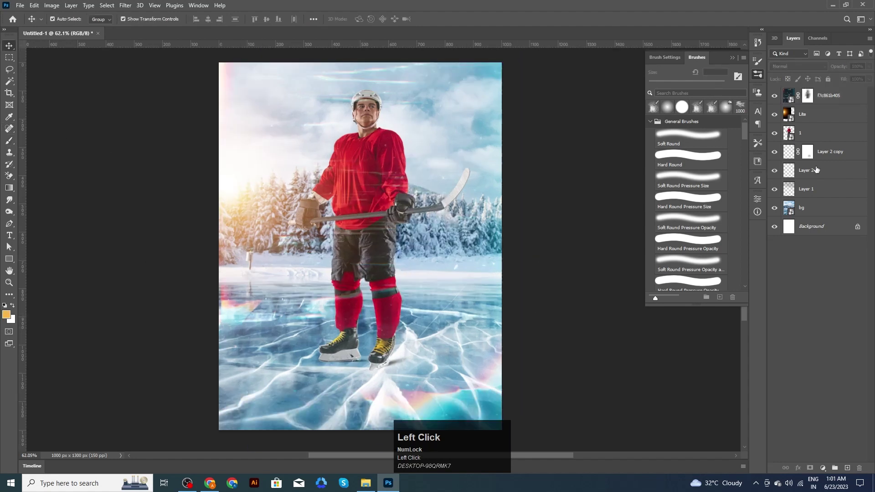
Copy "Power" from poster text.txt and paste it as a new text layer directly above the player layer
click(828, 136)
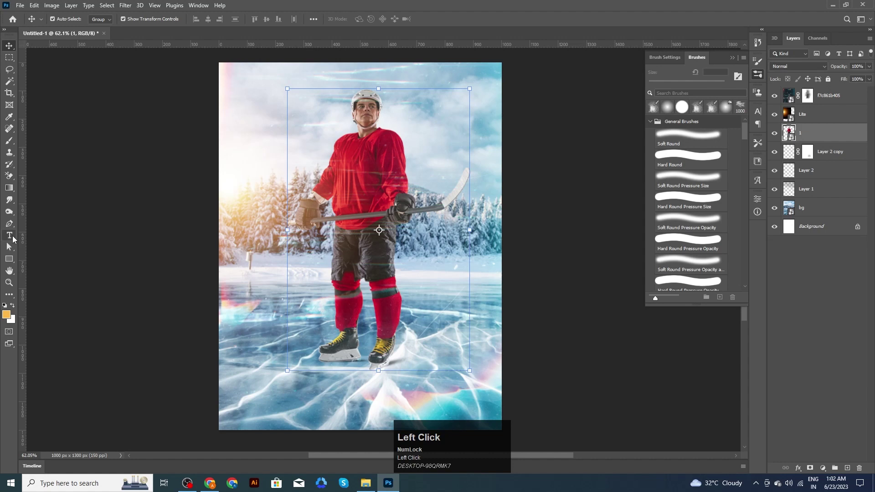
click(9, 235)
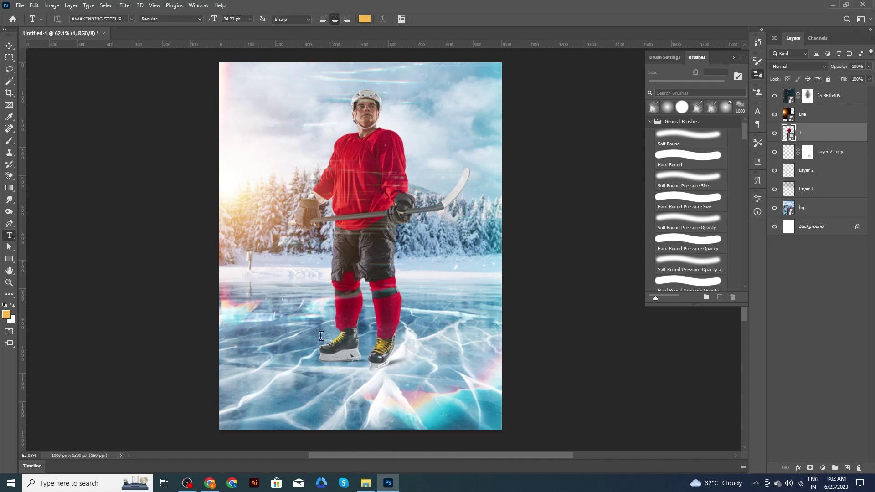
click(307, 303)
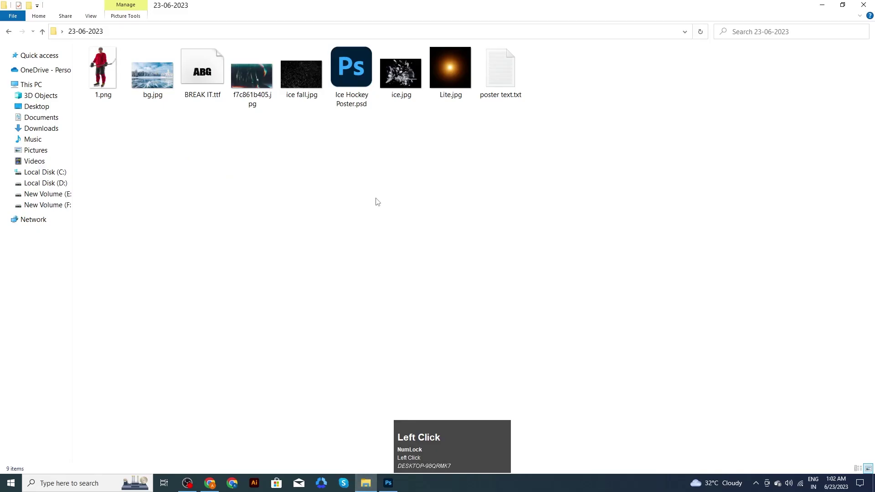
double_click(501, 66)
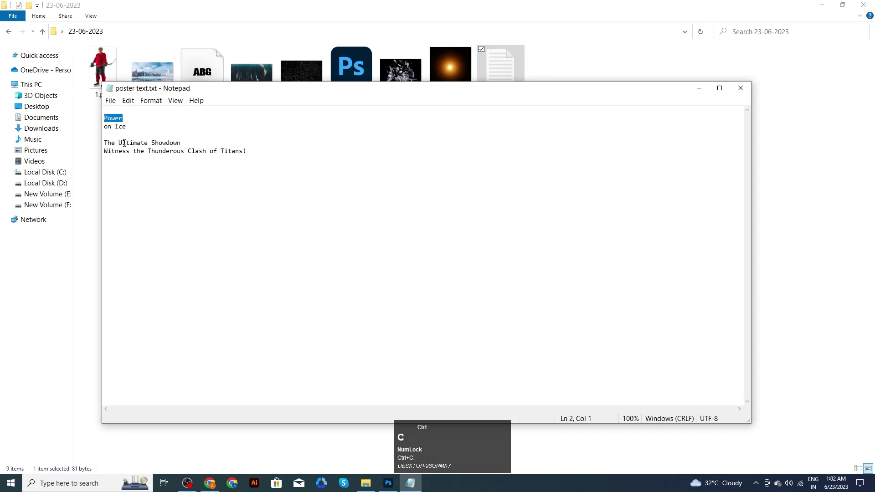
click(387, 483)
text(Power)
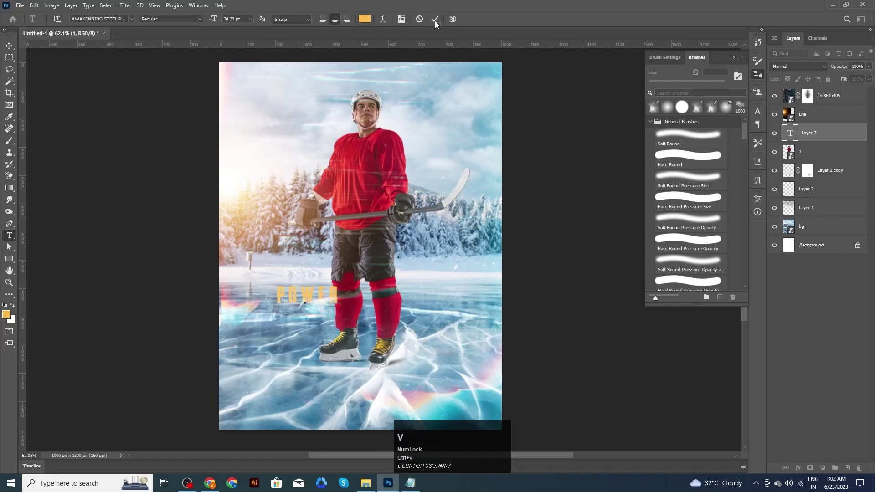
click(435, 20)
Enlarge the "Power" text to about 298% and center it horizontally across the player's legs
click(9, 46)
drag(338, 284, 393, 236)
drag(376, 296, 424, 275)
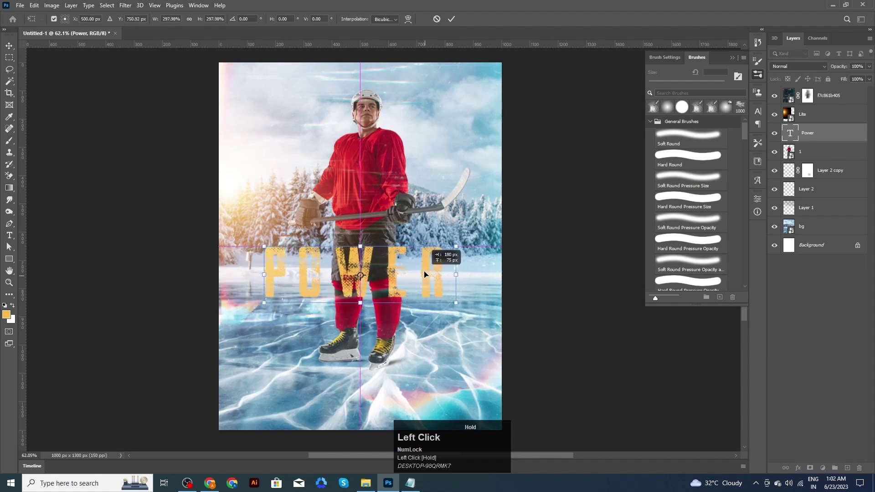
click(451, 19)
Change the font of the "Power" text to BREAK IT
click(757, 111)
click(704, 124)
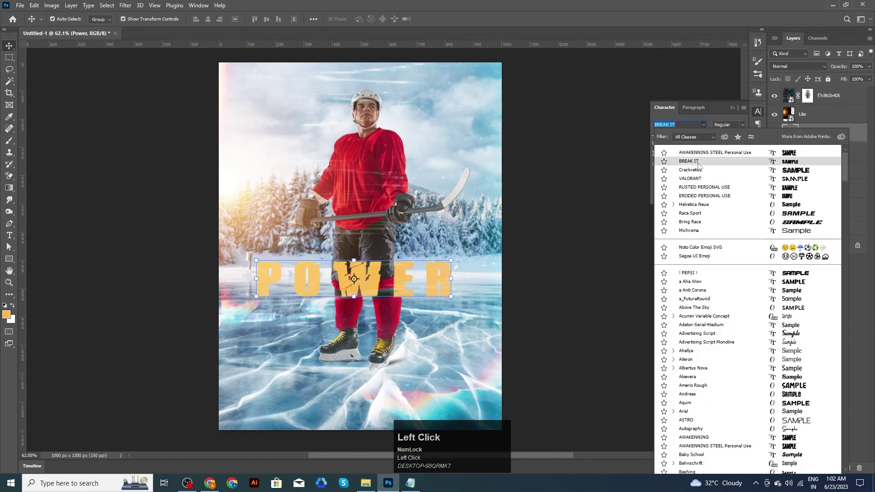
click(695, 161)
Undo the accidental shift of the texture layer and lock the f7c861b405 and Lite layers
drag(432, 286, 436, 284)
key(ctrl+z)
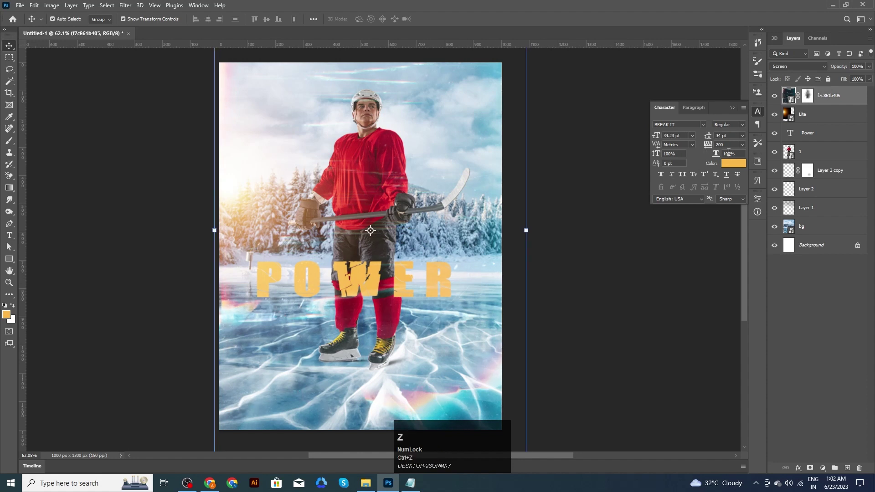
shift+click(816, 114)
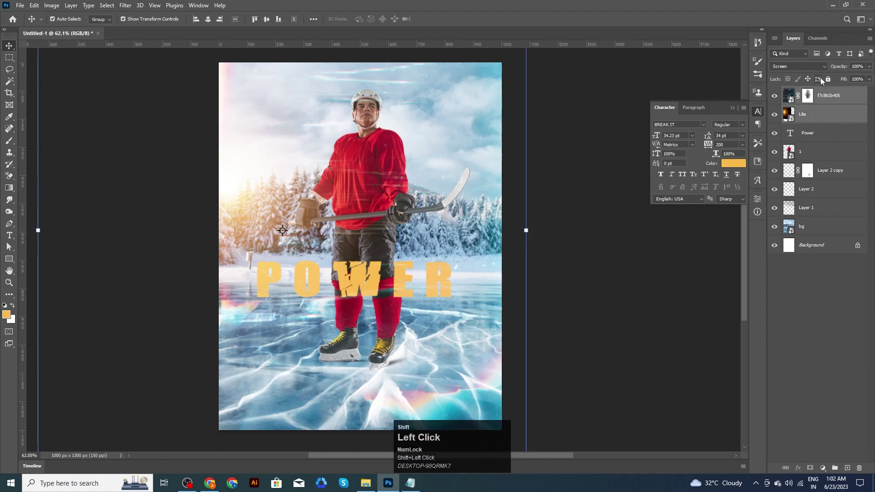
Enlarge the "Power" text from its center to about 122.81 pt and set its tracking to 0
click(815, 134)
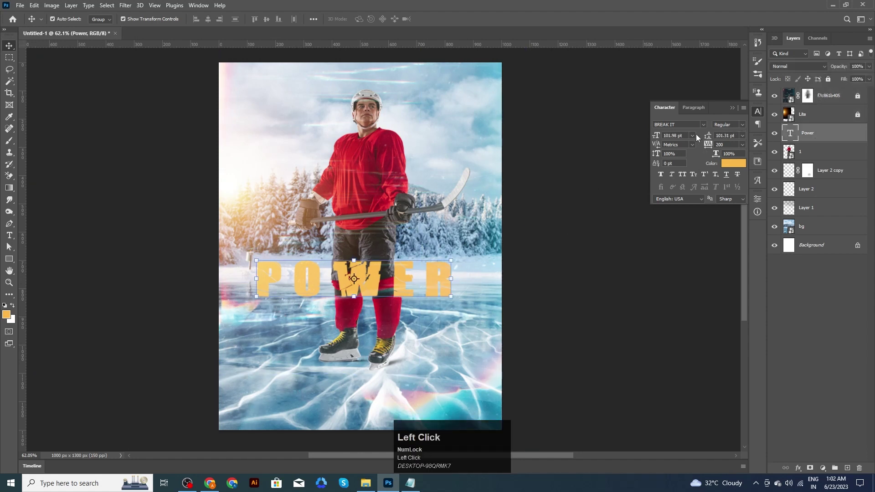
click(669, 136)
alt+shift+click(451, 261)
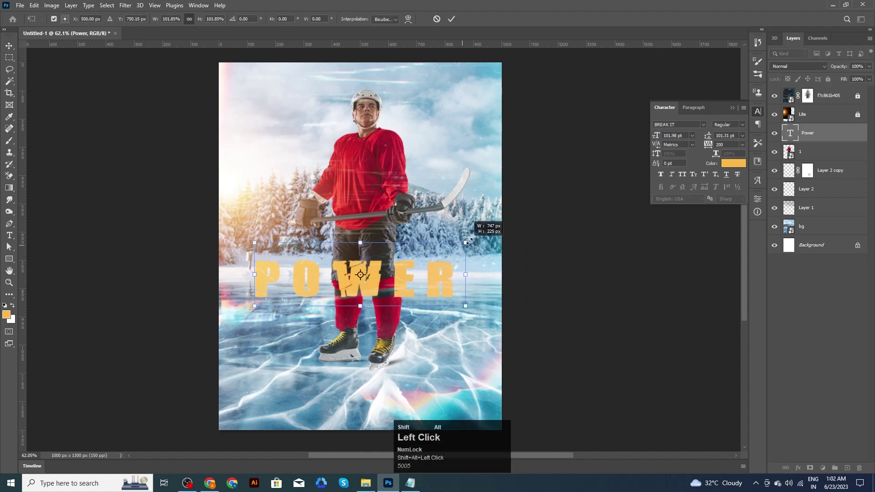
drag(463, 243, 483, 236)
click(451, 18)
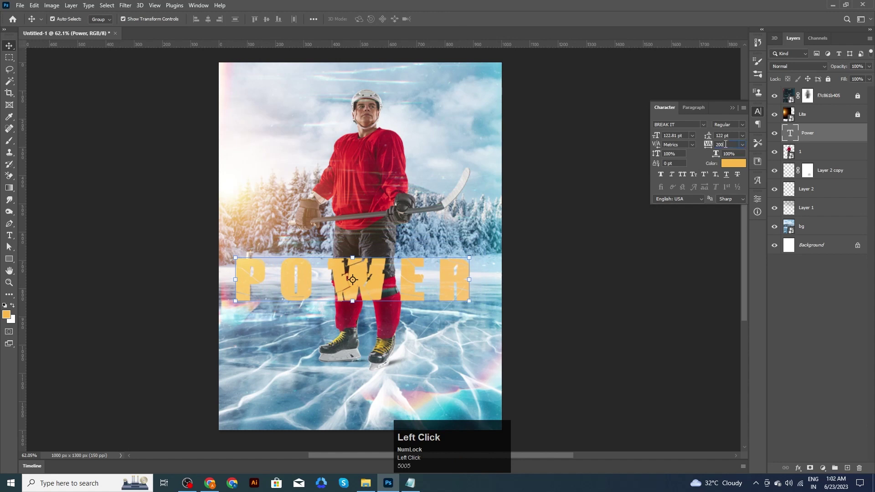
text(0)
key(Return)
Enlarge the "Power" text to about 131 pt and center it horizontally on the canvas
drag(434, 258, 447, 107)
click(451, 19)
key(ctrl+a)
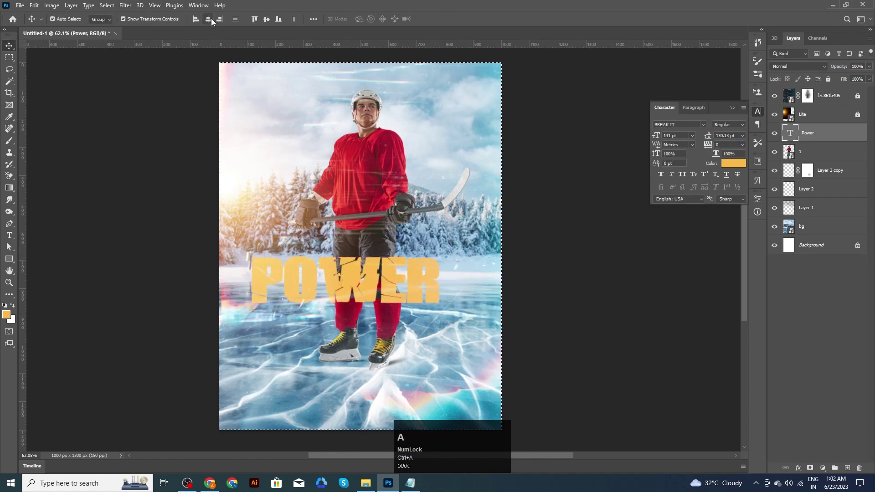
click(208, 19)
key(ctrl+d)
Change the color of the "Power" text to the near-white #fffdfa
click(733, 164)
drag(636, 136, 608, 123)
click(813, 119)
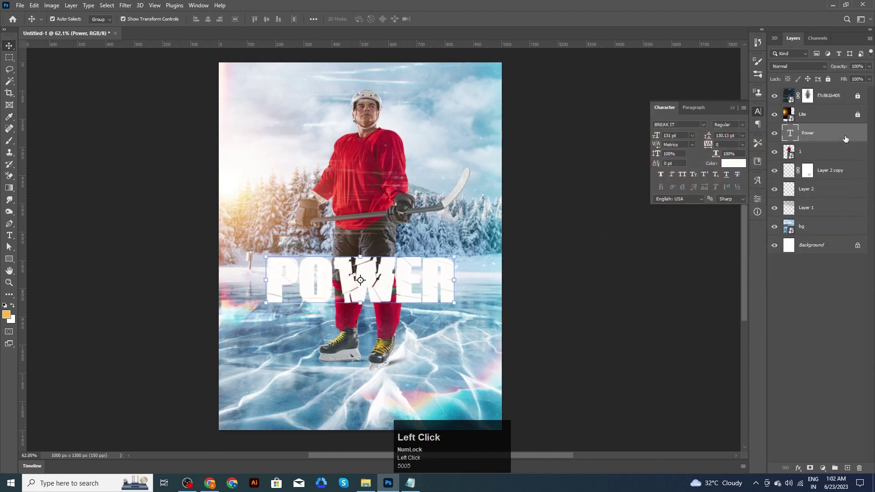
Apply a Multiply Drop Shadow at 83% opacity and 6 px distance plus an Emboss-style Bevel & Emboss to the "Power" layer
double_click(845, 139)
click(539, 307)
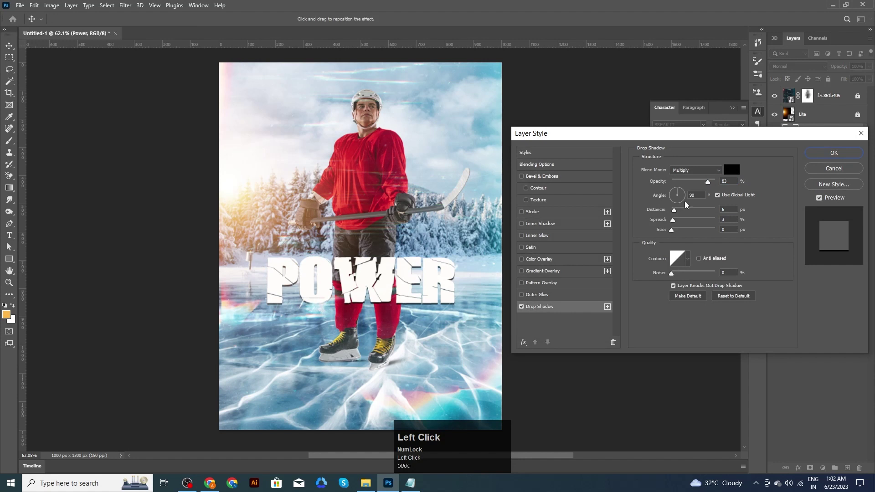
click(566, 176)
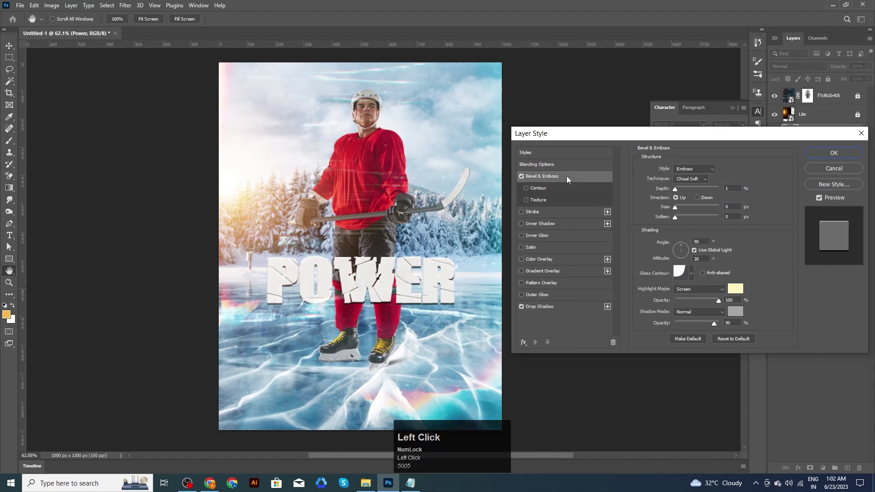
click(819, 154)
Scale the "Power" text to about 110% and nudge it up about 22 px over the player's legs
scroll(390, 312, up, 2)
drag(467, 245, 482, 215)
key(ctrl+z)
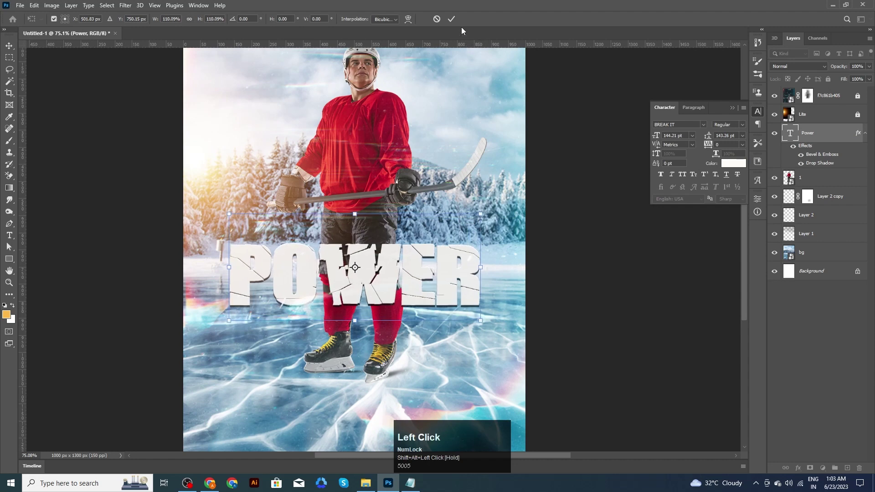
click(451, 19)
key(Up)
key(Up)
key(Up)
key(Up)
key(Up)
key(Up)
key(Up)
key(Up)
key(Up)
key(Up)
key(Up)
key(Up)
key(Up)
key(Up)
key(Up)
key(Up)
key(Up)
key(Up)
key(Up)
key(Up)
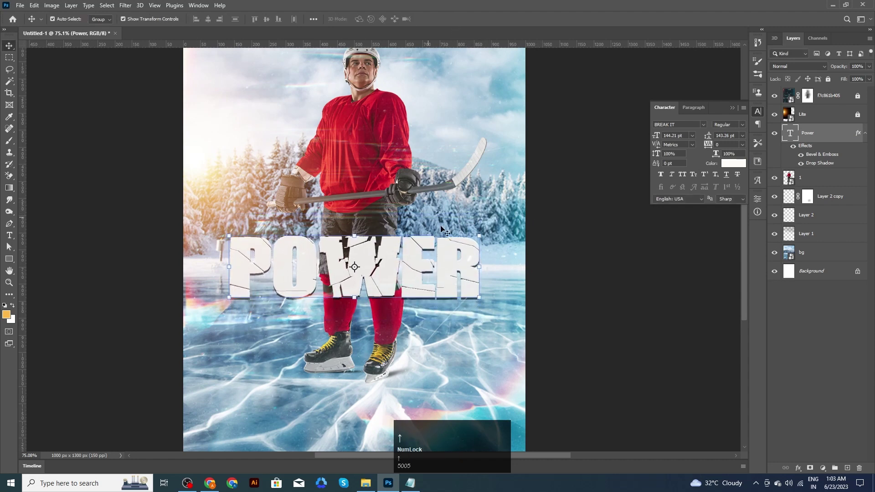
Warp the "Power" text with the Bulge style, easing the bend slightly below 50%
click(479, 236)
click(409, 19)
click(231, 20)
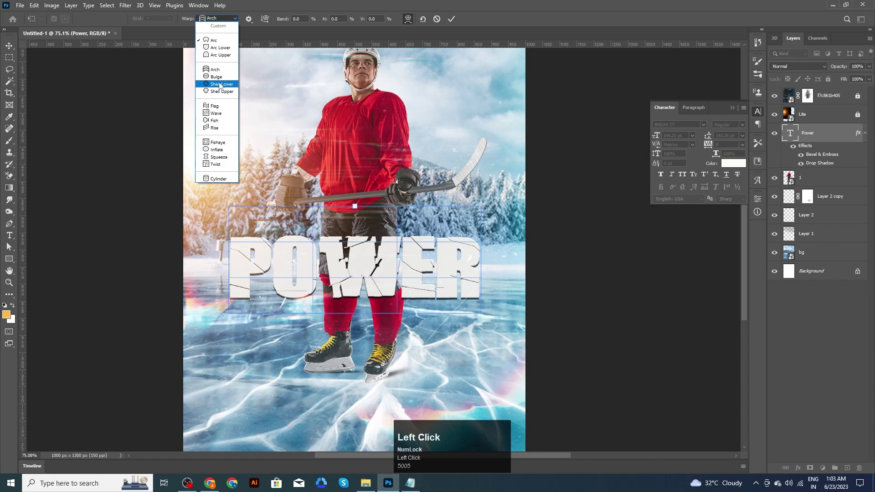
click(215, 77)
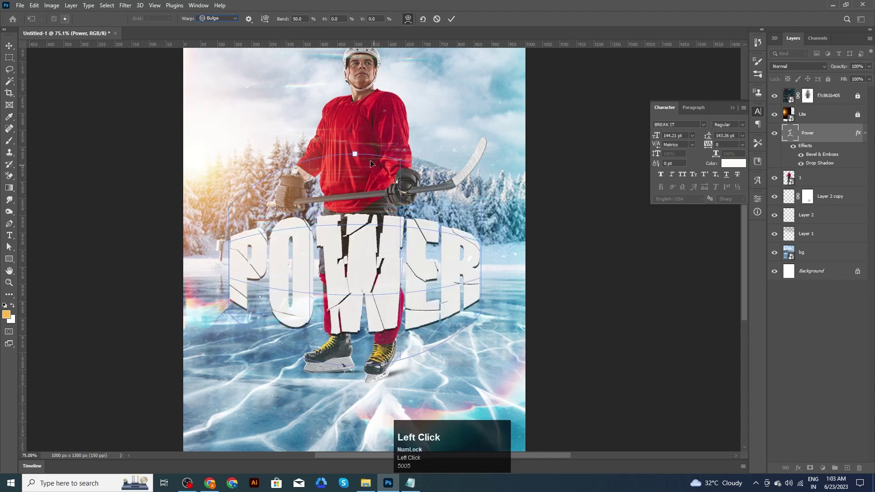
drag(355, 156, 355, 161)
click(451, 19)
Reduce the warped "Power" text to about 137.24 pt and center it horizontally on the canvas
click(479, 215)
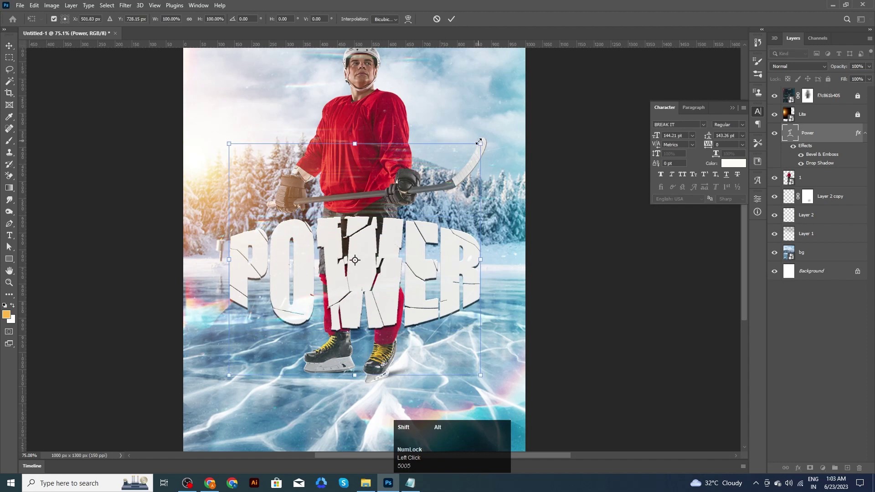
drag(478, 142, 472, 148)
drag(402, 266, 403, 264)
click(453, 21)
key(ctrl+a)
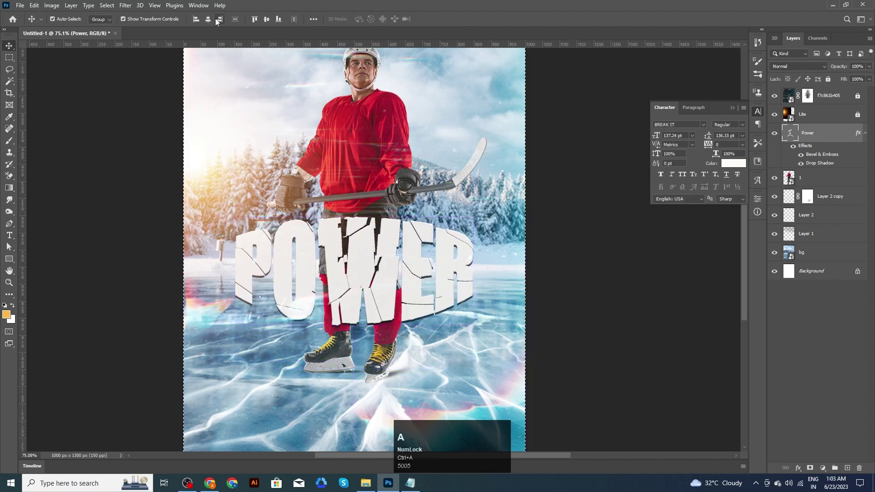
click(208, 19)
key(ctrl+d)
click(530, 273)
Copy "on Ice" from poster text.txt and paste it as a new text layer over the player's skates
scroll(529, 274, down, 3)
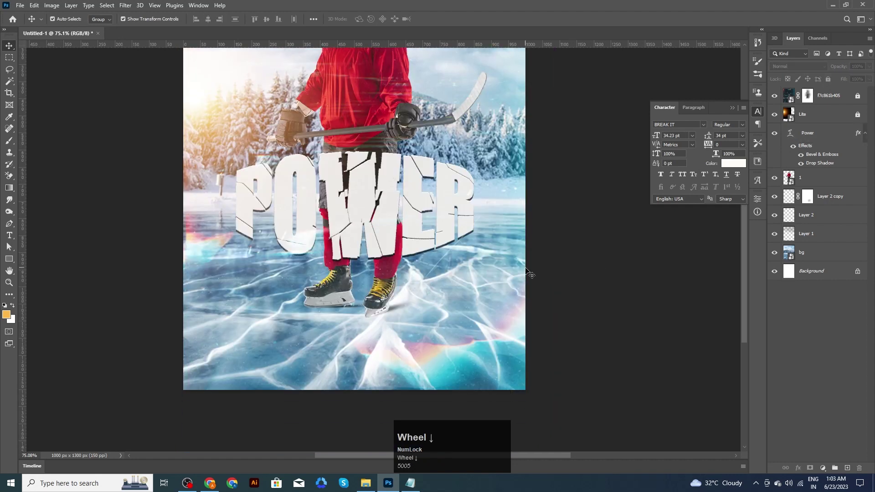
key(t)
click(349, 298)
click(410, 482)
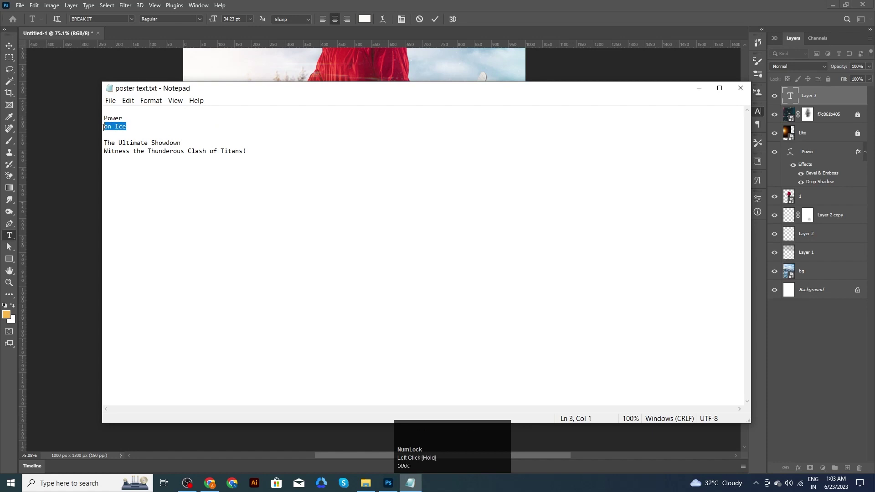
click(388, 483)
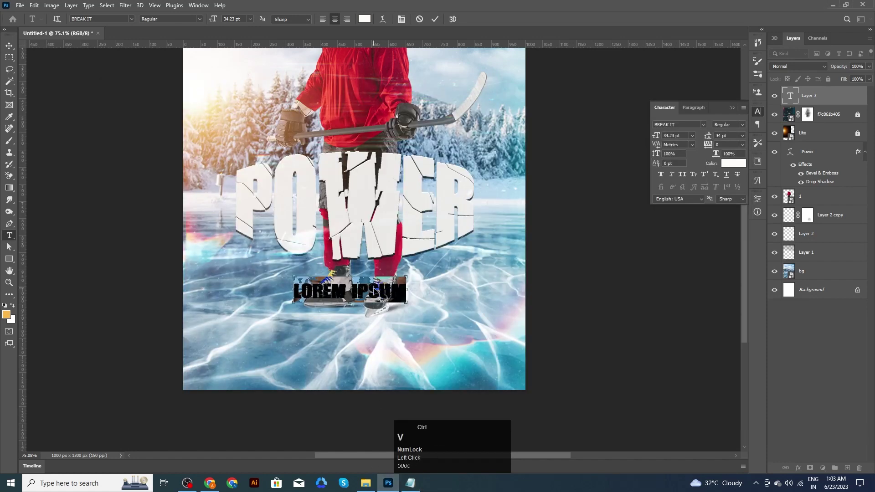
text(on Ice)
click(434, 19)
Restack the "on Ice" layer directly above the Power layer with the same layer effects and place its text just beneath "Power"
click(9, 45)
scroll(361, 298, up, 3)
drag(364, 303, 364, 284)
drag(834, 99, 838, 134)
drag(372, 279, 371, 269)
Move "Power" and "on Ice" together vertically and scale the "Power" text down slightly
shift+click(382, 213)
drag(376, 210, 374, 198)
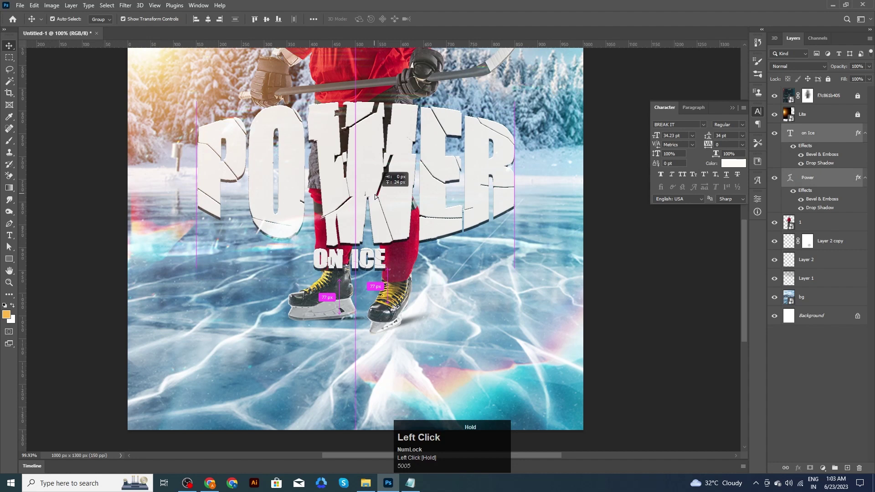
click(694, 302)
click(477, 222)
drag(514, 245, 501, 245)
click(451, 19)
click(609, 235)
Nudge the "Power" text upward and bring "on Ice" up close beneath it
click(402, 190)
key(Up)
key(Up)
key(Up)
key(Up)
key(Up)
drag(373, 264, 374, 255)
click(613, 279)
scroll(401, 244, down, 5)
drag(568, 253, 575, 326)
click(394, 272)
key(Up)
key(Up)
key(Up)
key(Up)
click(587, 315)
Copy "The Ultimate Showdown" from poster text.txt and paste it as a new text layer on the ice below the skates
scroll(568, 308, down, 2)
scroll(556, 354, up, 2)
drag(556, 354, 564, 336)
key(t)
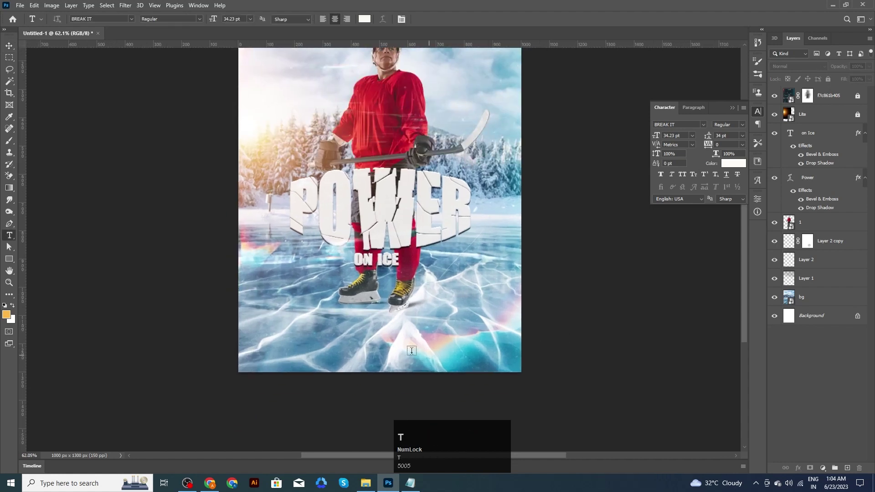
click(357, 337)
click(410, 483)
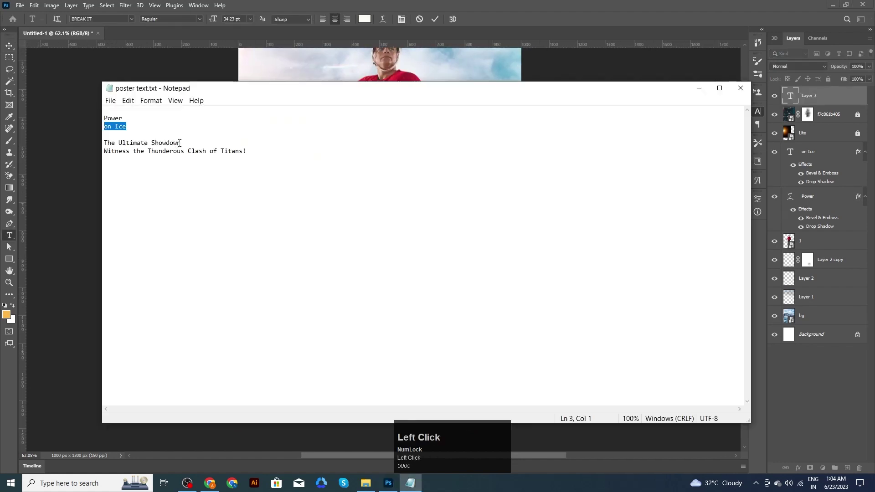
drag(179, 144, 118, 143)
click(359, 459)
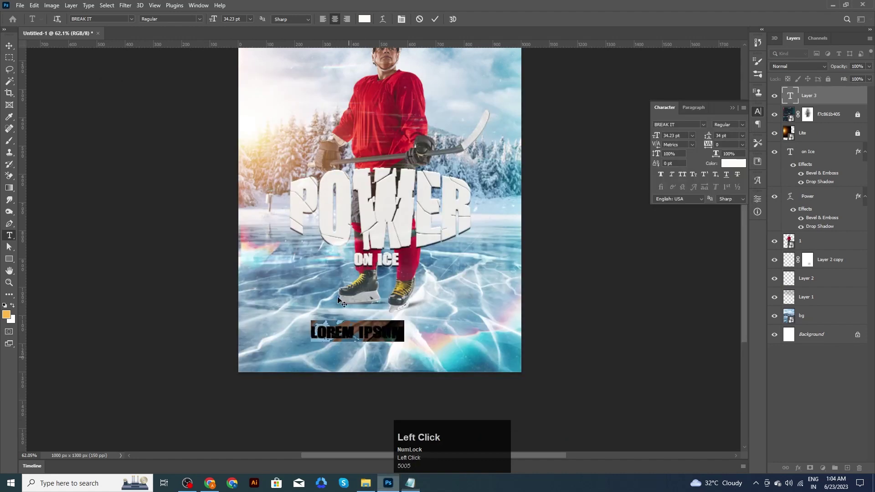
text(The Ultimate Showdown)
click(436, 19)
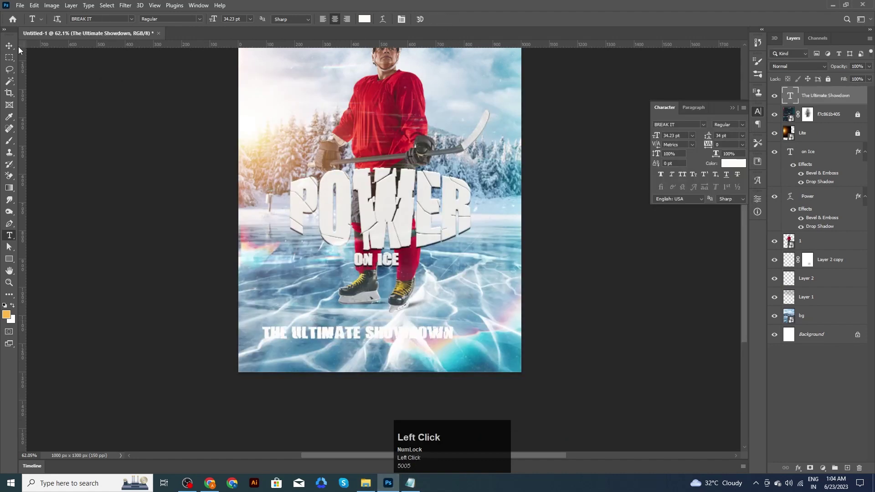
Change the "The Ultimate Showdown" font to AWAKENNING STEEL Personal Use and scale the text down to about 22.46 pt
click(9, 46)
click(703, 125)
click(691, 162)
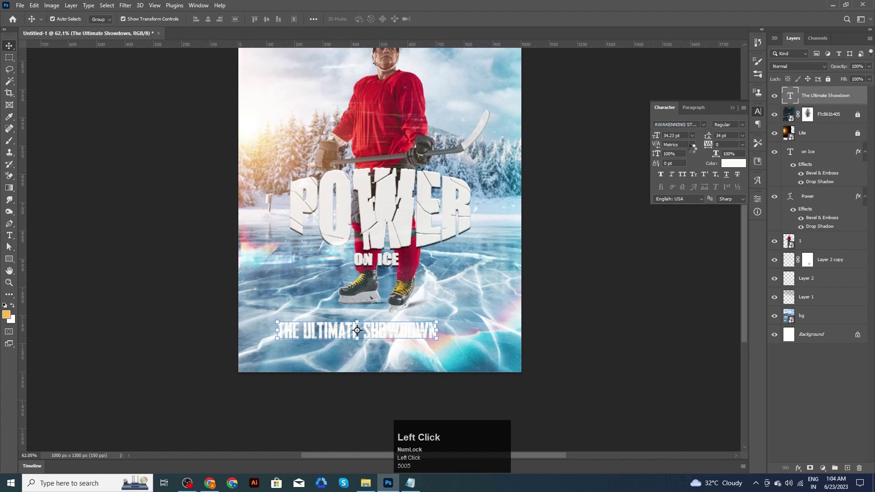
drag(436, 322, 409, 333)
Set the tracking of the "The Ultimate Showdown" text to 200
click(705, 146)
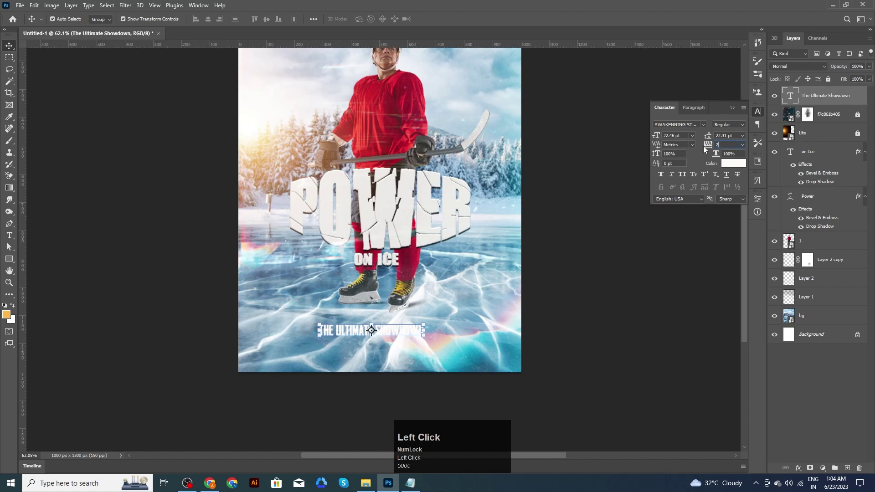
text(200)
key(Return)
scroll(404, 337, up, 3)
click(431, 330)
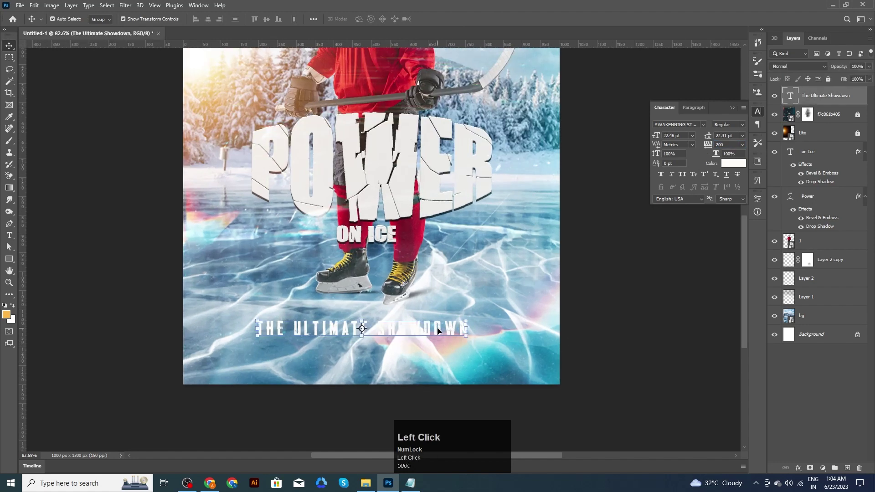
Color "The Ultimate Showdown" dark navy #000329 and move its layer directly above the player layer
click(734, 163)
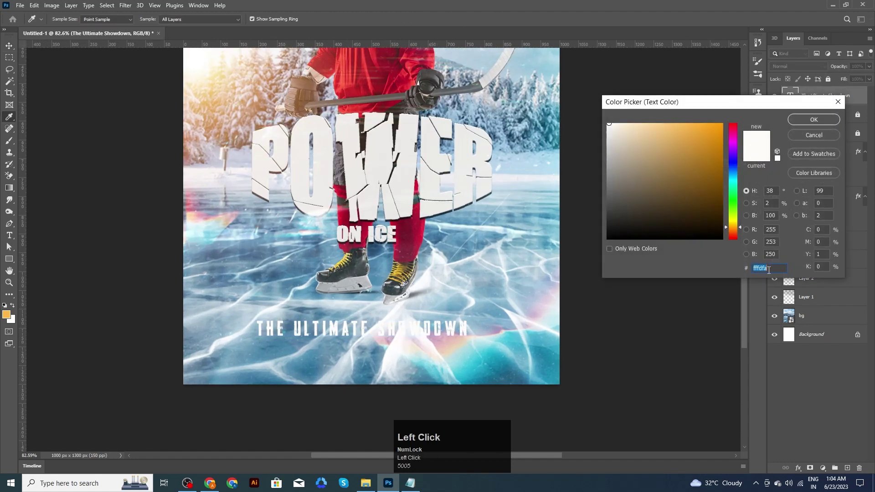
text(000329)
click(801, 120)
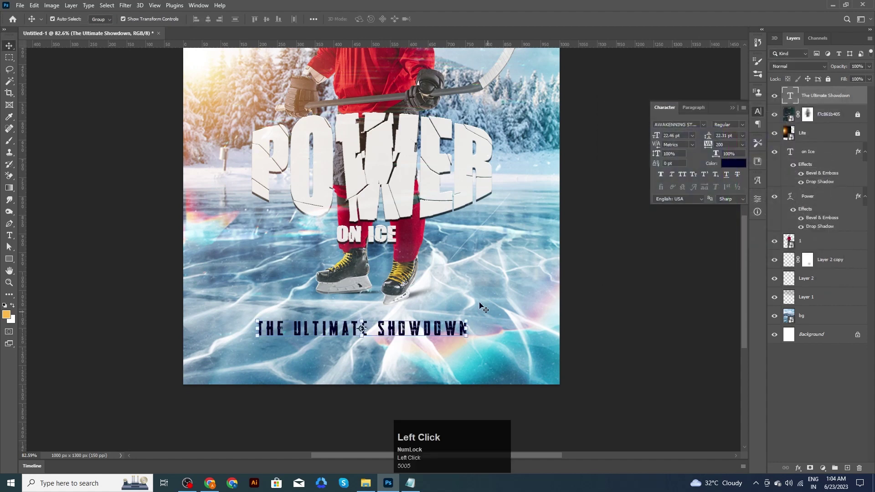
drag(817, 97, 822, 221)
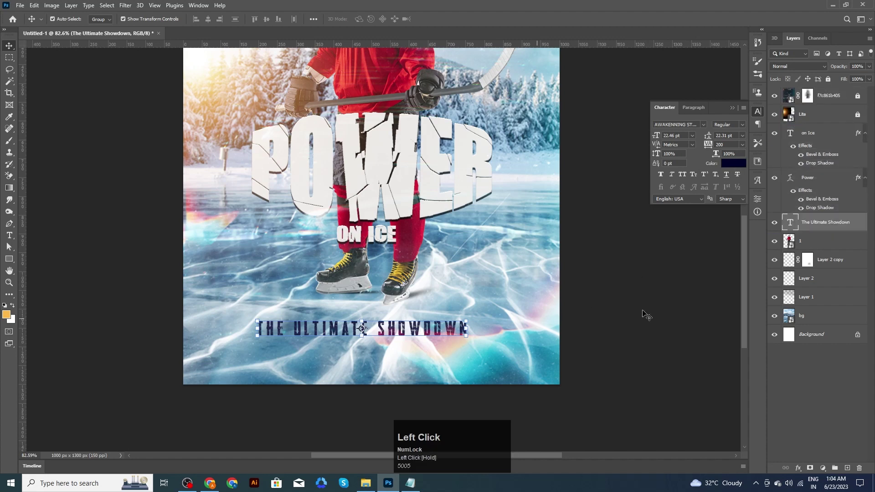
Duplicate the "The Ultimate Showdown" layer and shift the copy straight down below the original line
key(ctrl+j)
key(shift+Down)
key(shift+Down)
key(shift+Down)
key(shift+Down)
key(shift+Down)
key(shift+Down)
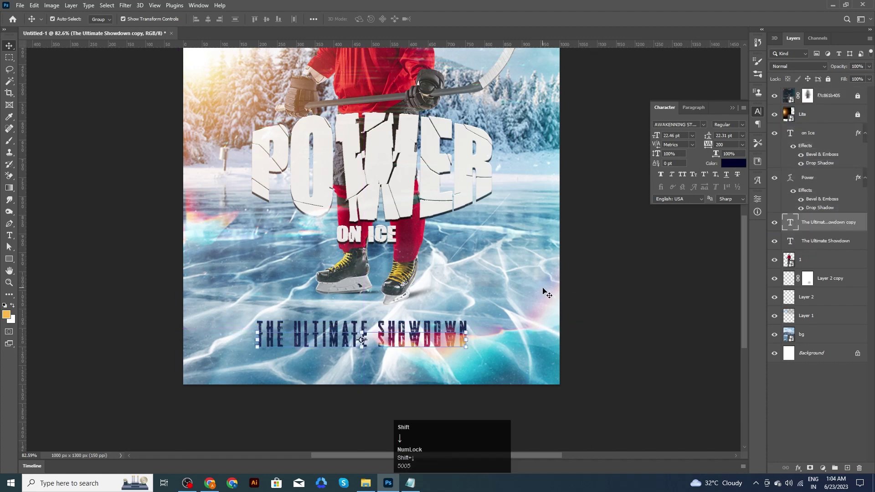
key(shift+Down)
Replace the duplicate's text with "Witness the Thunderous Clash of Titans!" copied from poster text.txt
click(411, 483)
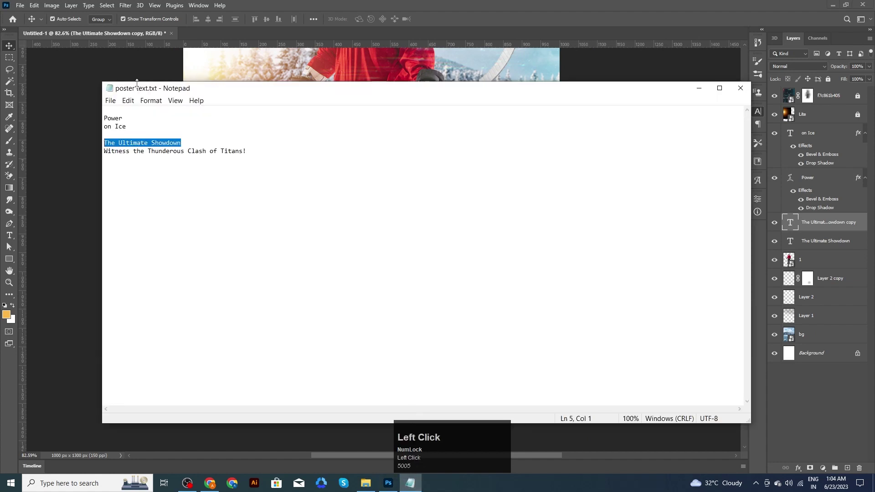
drag(108, 152, 219, 160)
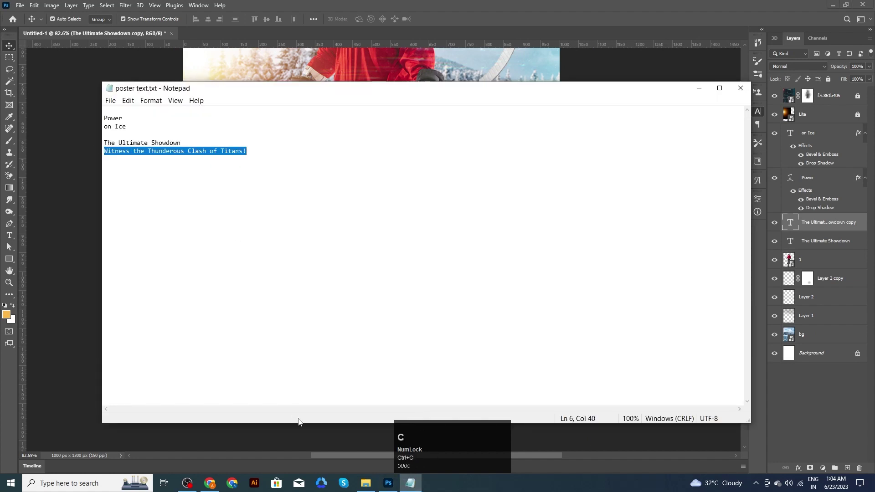
click(387, 483)
double_click(382, 358)
key(ctrl+a)
text(WITNESS THE THUNDEROUS CLASH OF TITANS!)
click(436, 20)
Break the tagline into two lines after "Thunderous"
click(399, 353)
key(Return)
click(438, 20)
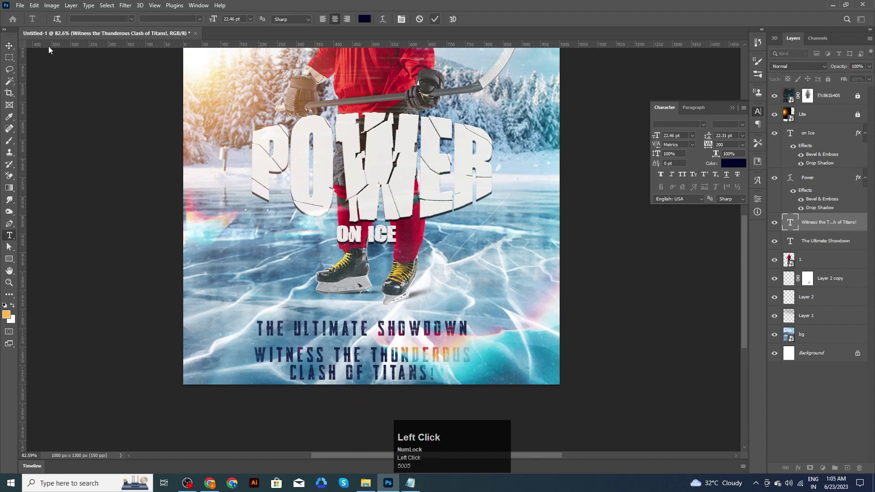
Scale the two-line tagline down to about 50.7% beneath "The Ultimate Showdown"
click(10, 46)
drag(470, 347, 419, 357)
click(449, 19)
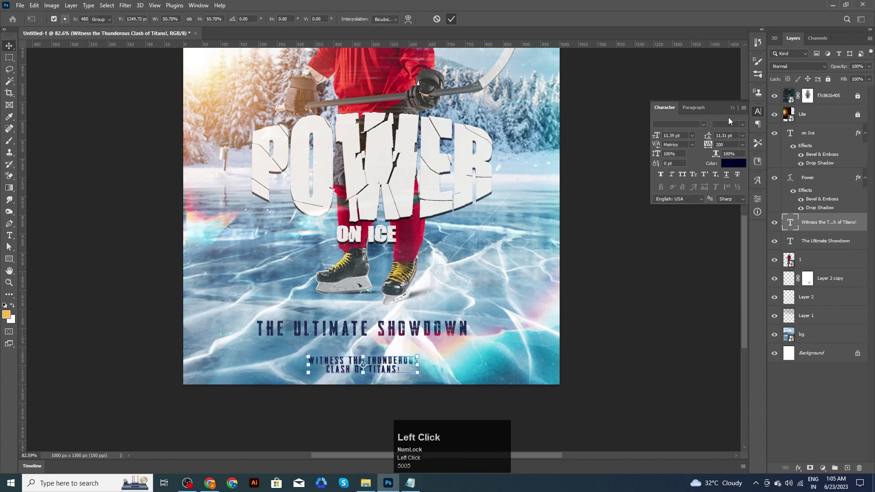
Set the two-line tagline's leading to 13 pt and move it up closer beneath "The Ultimate Showdown"
click(619, 246)
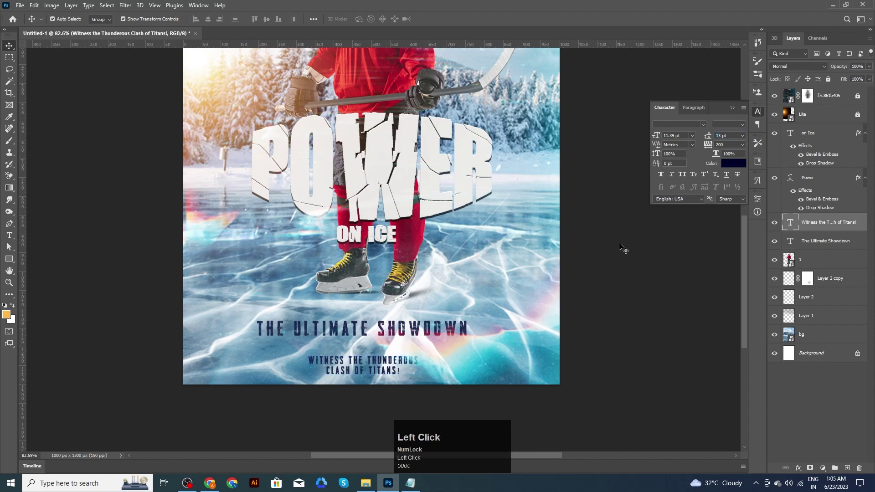
click(813, 229)
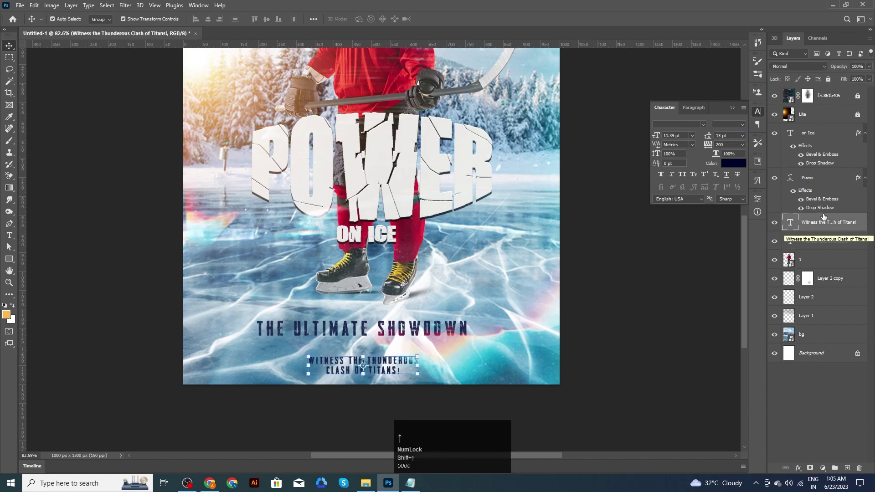
key(Up)
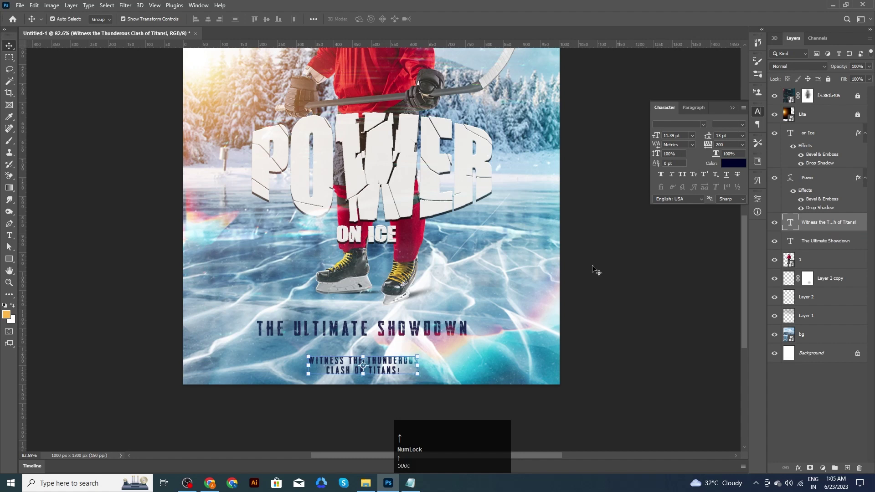
click(828, 224)
scroll(455, 349, up, 5)
drag(375, 370, 375, 350)
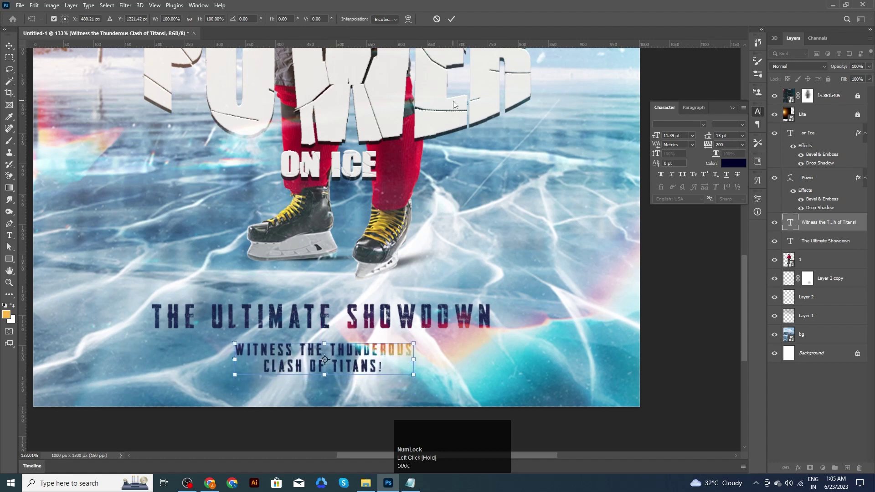
click(451, 22)
click(686, 336)
Scale the "The Ultimate Showdown" text down to about 85% around its center
scroll(537, 285, down, 11)
key(space)
drag(629, 264, 625, 292)
drag(615, 251, 617, 258)
click(465, 334)
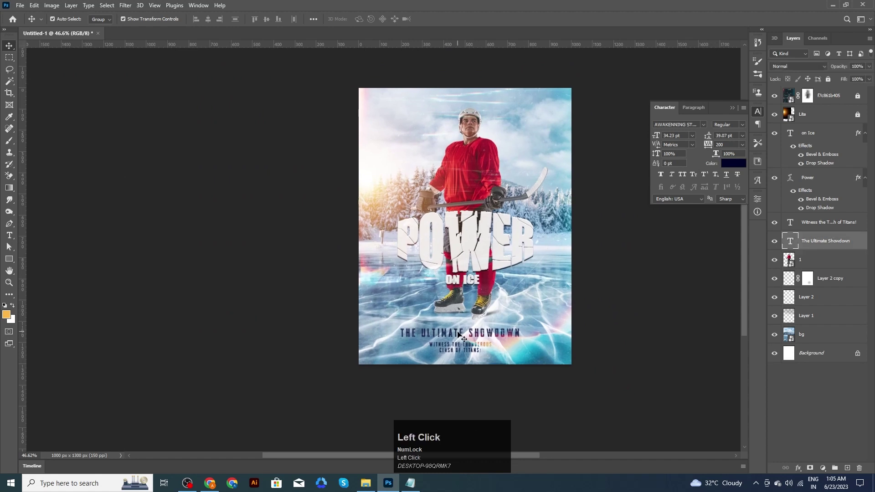
scroll(465, 336, up, 3)
drag(537, 335, 525, 337)
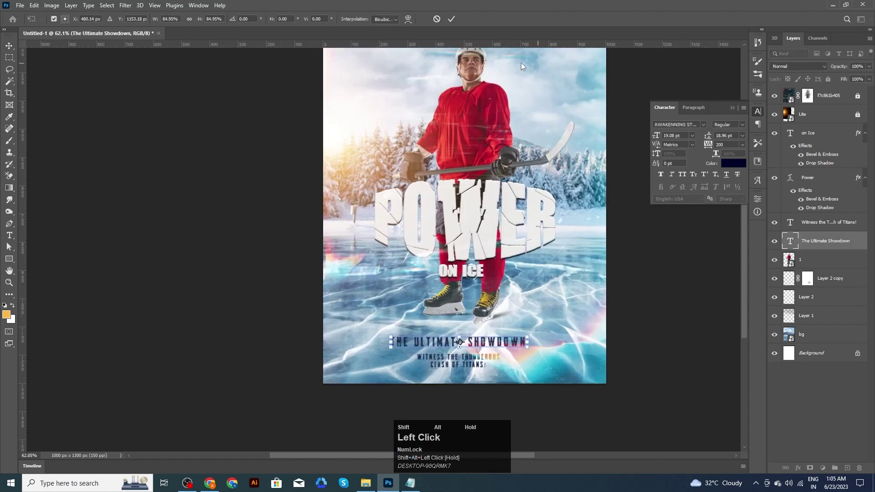
click(455, 22)
Set the tagline's tracking to 500 and scale it down, placed just beneath the headline and narrower than it
click(479, 357)
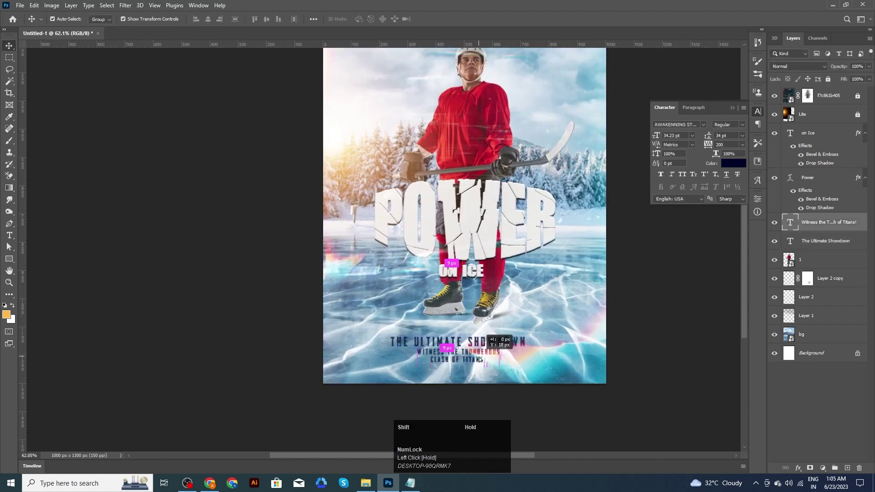
scroll(479, 360, up, 2)
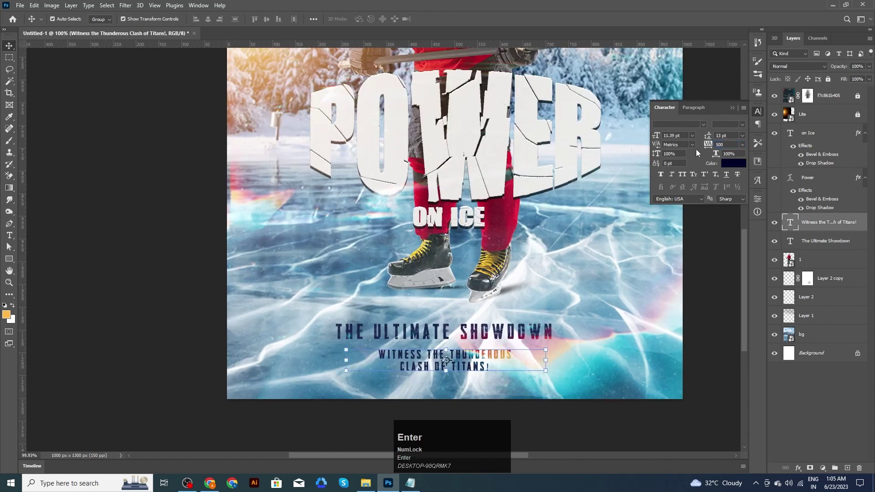
drag(547, 350, 523, 353)
click(453, 20)
Nudge the tagline up slightly to tighten the gap below "The Ultimate Showdown"
key(Up)
key(Up)
key(Up)
key(Up)
key(Up)
key(Up)
key(Up)
key(Up)
key(Up)
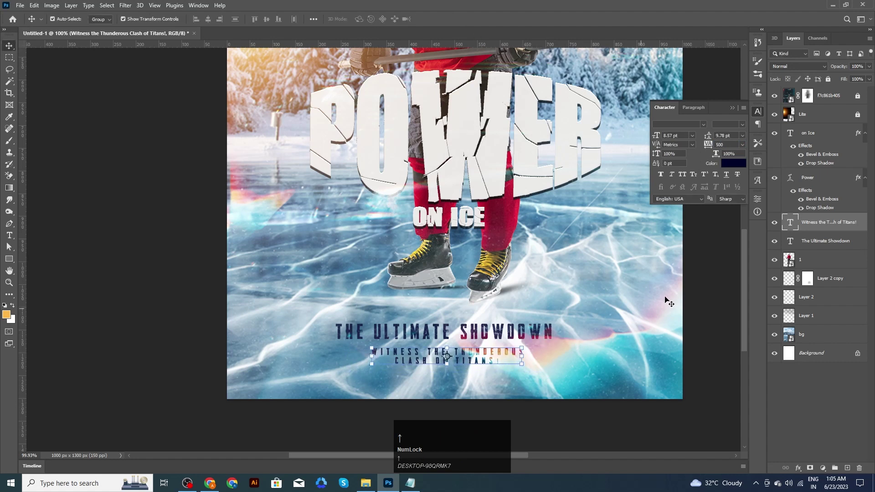
click(713, 255)
Place the "ice fall" image into the poster, rotated 90° and scaled to about 304.74% so it covers the canvas
scroll(493, 278, down, 2)
drag(573, 225, 545, 264)
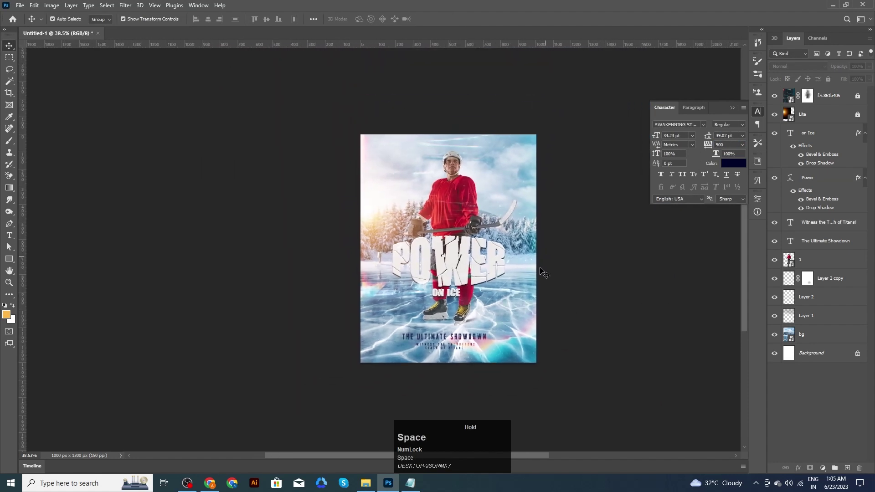
scroll(539, 279, up, 3)
drag(604, 275, 609, 271)
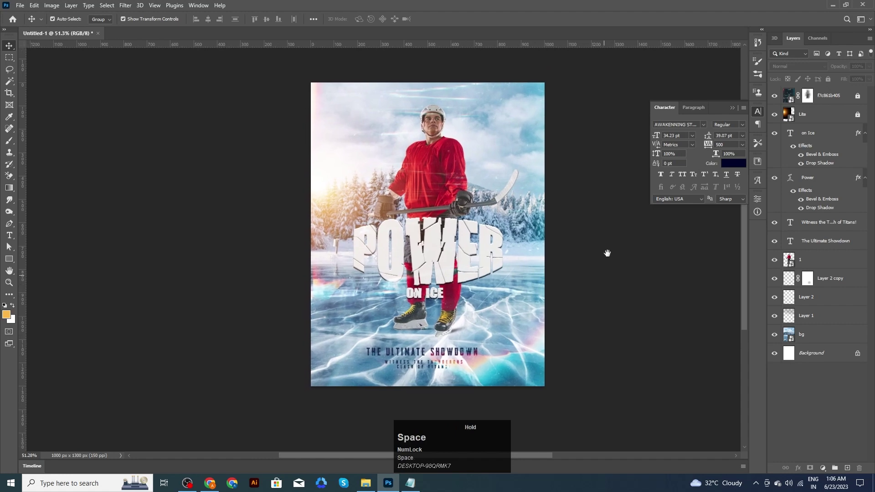
click(366, 484)
drag(316, 75, 431, 257)
drag(490, 190, 593, 379)
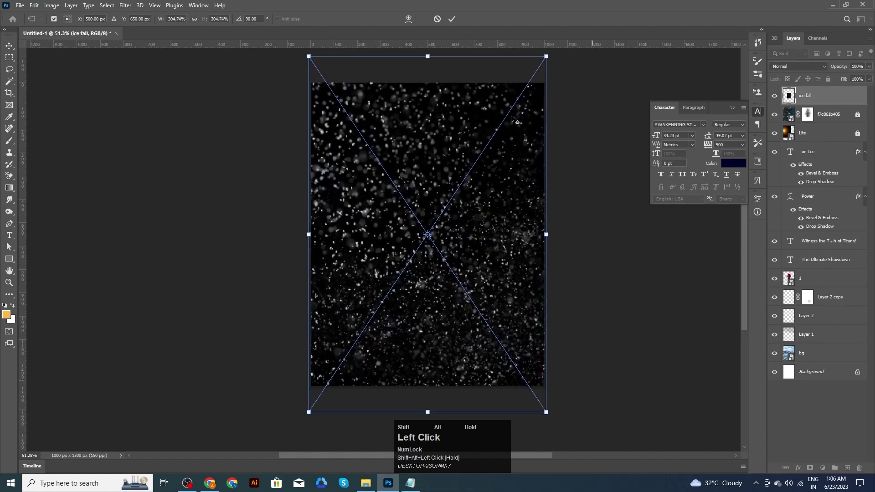
click(452, 19)
Set the "ice fall" layer's blend mode to Screen and add a layer mask to it
click(824, 68)
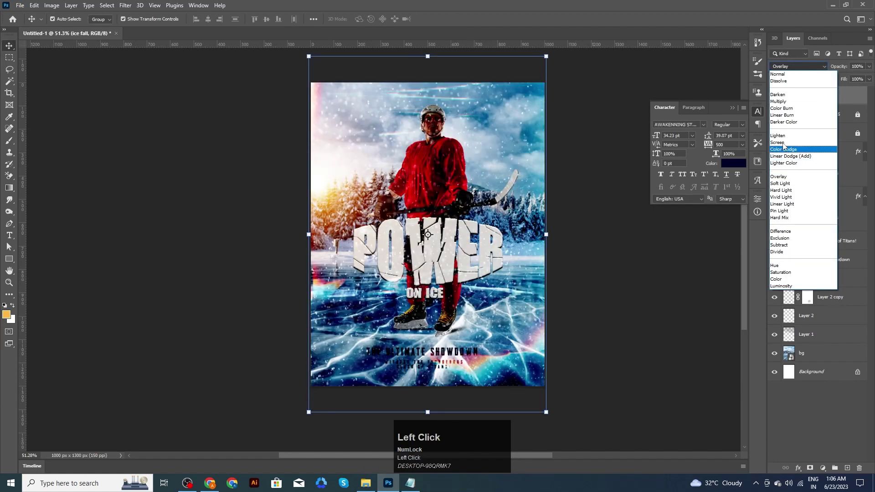
click(803, 136)
click(810, 468)
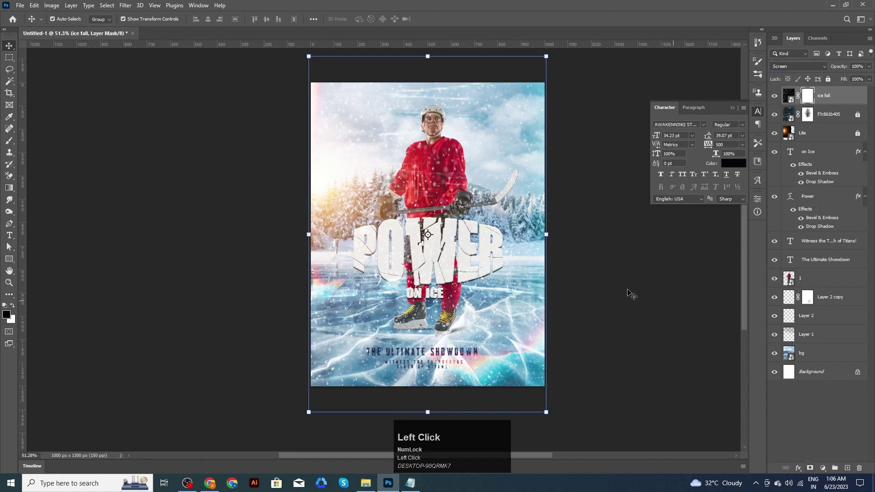
Paint black on the "ice fall" mask with a large textured brush to fade the snow over the player, title and lower text
key(b)
alt+right_click(491, 295)
drag(439, 248, 377, 207)
click(372, 207)
click(509, 195)
click(353, 119)
click(503, 96)
click(448, 143)
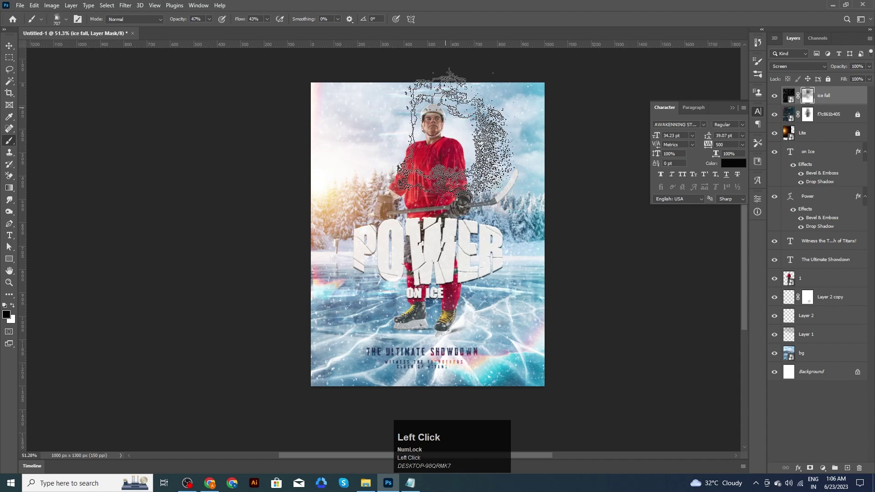
click(395, 286)
mouse_move(369, 351)
mouse_down()
mouse_move(481, 350)
mouse_move(444, 393)
mouse_move(347, 353)
mouse_move(605, 395)
mouse_up()
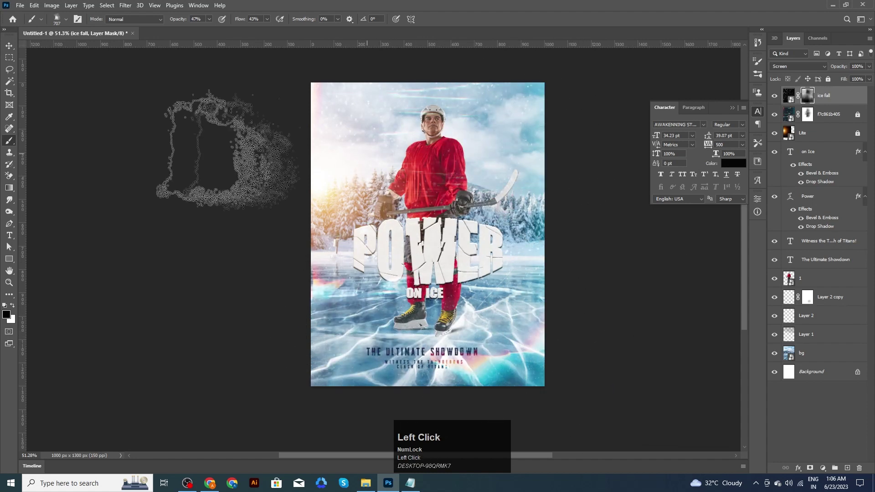
click(10, 46)
click(604, 254)
Place the "ice" shards image across the full width of the poster as the topmost layer
scroll(495, 274, up, 2)
drag(597, 246, 615, 257)
click(366, 482)
drag(401, 73, 530, 160)
click(451, 19)
Set the "ice" layer to Screen, shift it slightly down and add a layer mask
click(797, 66)
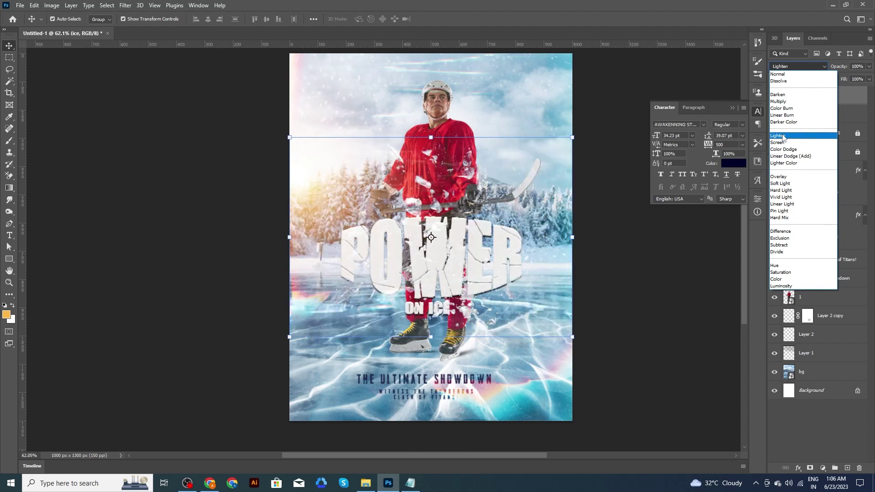
click(782, 142)
click(600, 243)
drag(483, 175, 481, 187)
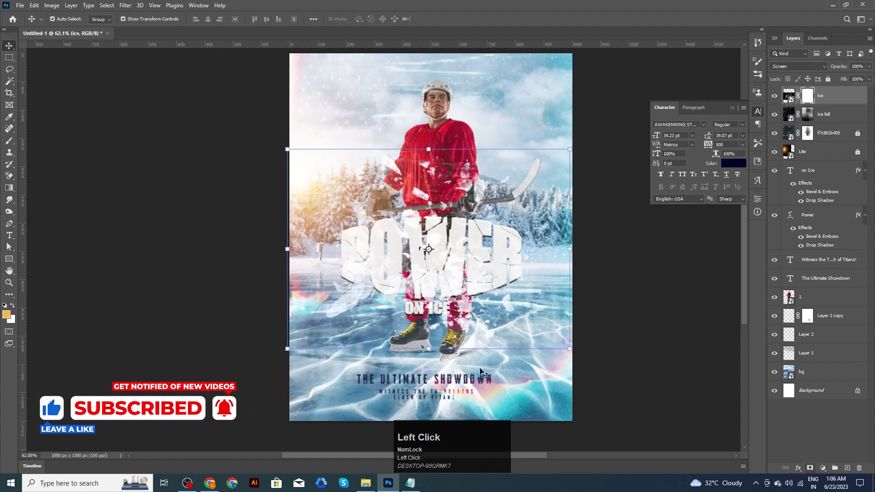
Paint black on the "ice" layer's mask at 47% brush opacity to fade the shards around "ON ICE" and the skates
key(b)
scroll(443, 325, up, 3)
click(461, 317)
click(458, 310)
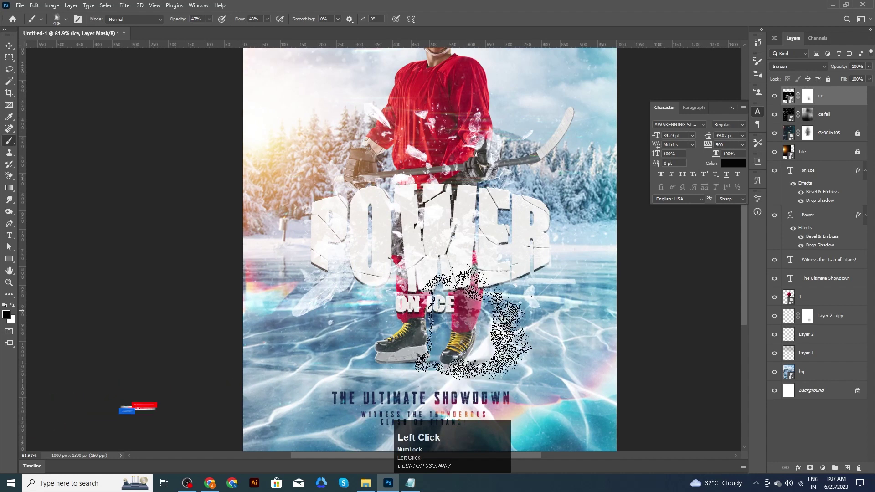
Raise the brush opacity to 100% and mask out the ice shards over the player's body and the "POWER" title
click(209, 20)
drag(209, 30, 237, 31)
mouse_move(480, 320)
mouse_down()
mouse_move(465, 306)
mouse_move(380, 317)
mouse_move(481, 315)
mouse_move(416, 333)
mouse_move(440, 334)
mouse_move(427, 257)
mouse_move(416, 284)
mouse_move(413, 276)
mouse_move(380, 268)
mouse_move(361, 243)
mouse_move(437, 262)
mouse_move(452, 254)
mouse_up()
scroll(454, 251, up, 1)
alt+right_click(454, 244)
alt+right_click(437, 210)
mouse_move(444, 168)
mouse_down()
mouse_move(421, 234)
mouse_move(432, 164)
mouse_move(459, 209)
mouse_move(459, 181)
mouse_move(473, 183)
mouse_move(447, 185)
mouse_move(420, 217)
mouse_move(472, 172)
mouse_move(482, 183)
mouse_move(480, 214)
mouse_move(480, 188)
mouse_move(410, 254)
mouse_move(429, 256)
mouse_up()
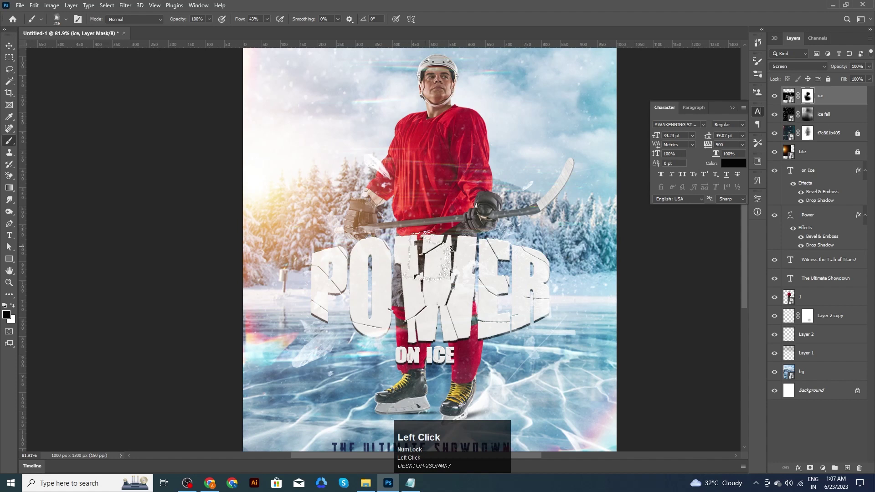
Enlarge the masked "ice" layer so it extends slightly past both sides of the poster
scroll(427, 252, down, 2)
click(9, 46)
drag(554, 178, 573, 165)
drag(517, 285, 521, 282)
click(451, 19)
click(605, 265)
Stamp all visible layers into a new merged layer above the "ice" layer
scroll(606, 267, down, 4)
drag(592, 286, 574, 292)
scroll(468, 303, up, 3)
drag(549, 323, 583, 305)
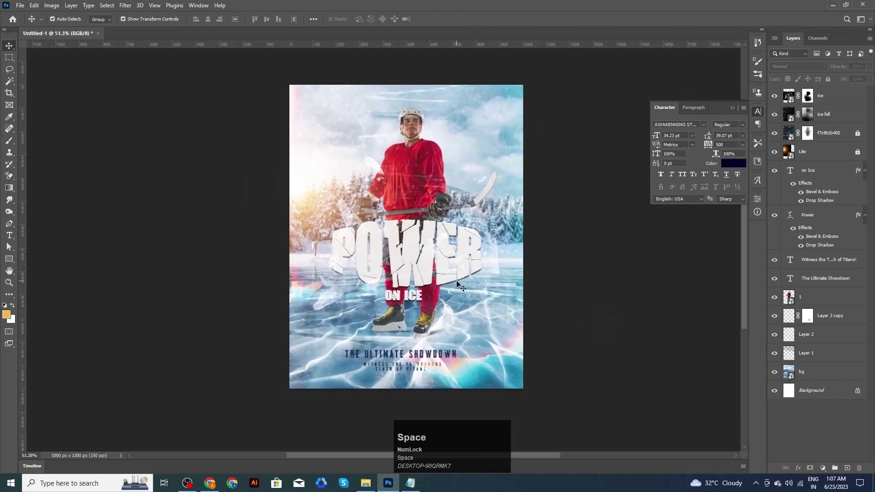
click(542, 322)
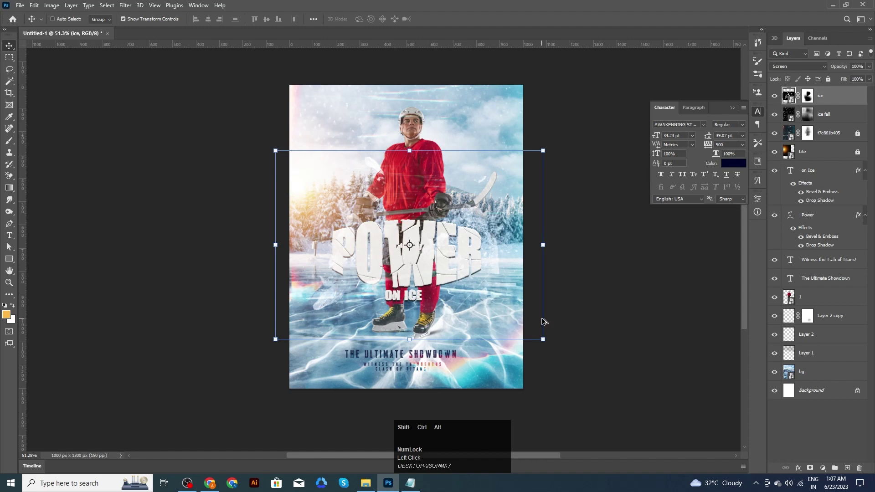
key(ctrl+shift+alt+e)
Adjust the merged layer with the Camera Raw Filter: Exposure -0.35, Contrast +15, Texture +58, Clarity +47 and Saturation +13
click(125, 6)
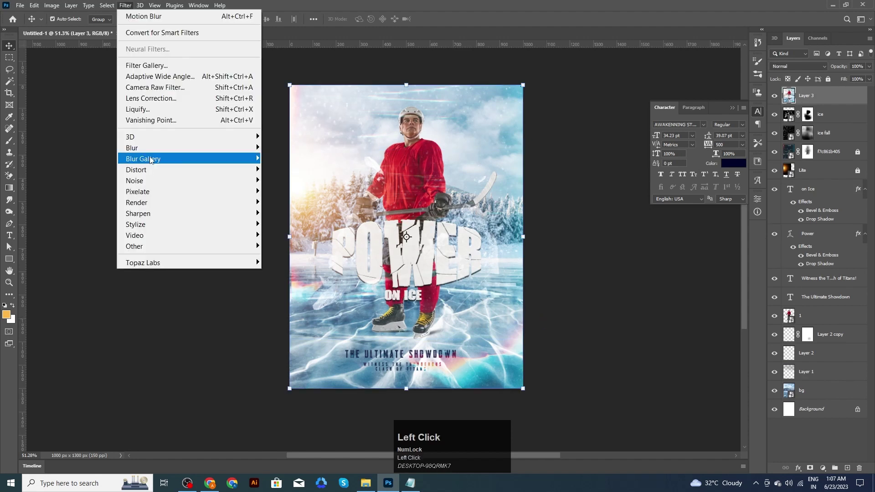
click(158, 87)
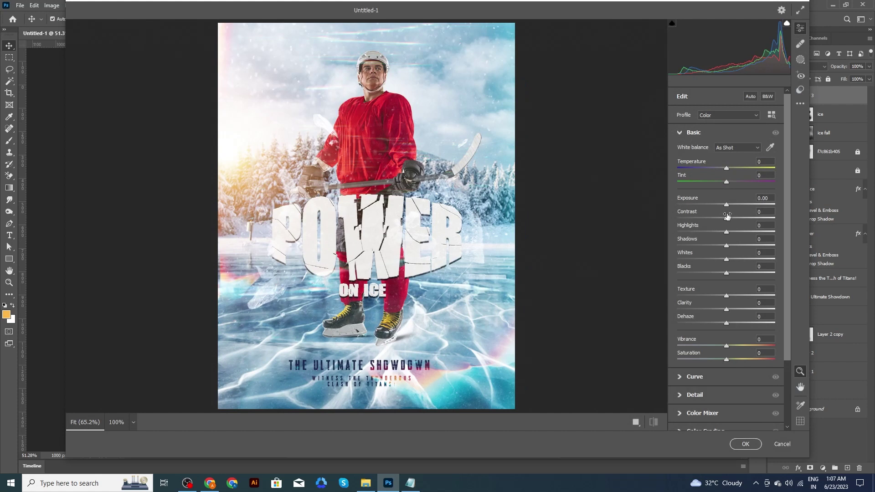
mouse_move(726, 216)
mouse_down()
mouse_move(734, 218)
mouse_move(729, 205)
mouse_move(722, 208)
mouse_up()
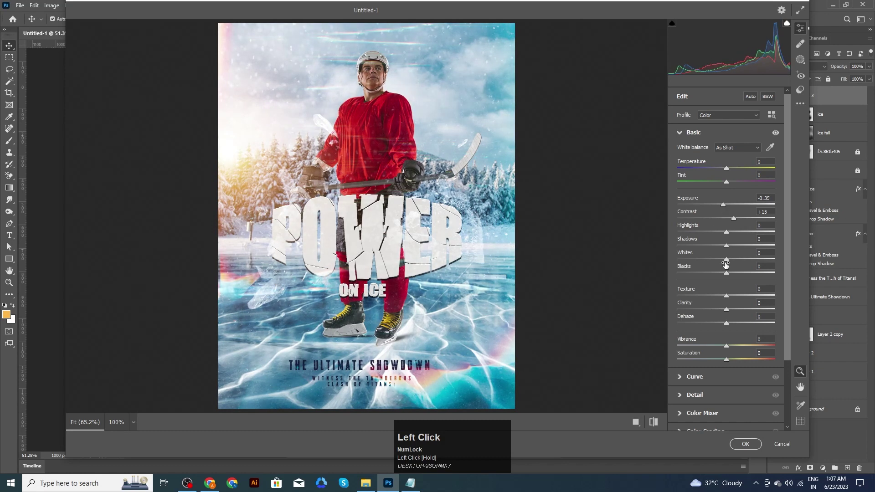
drag(726, 297, 747, 308)
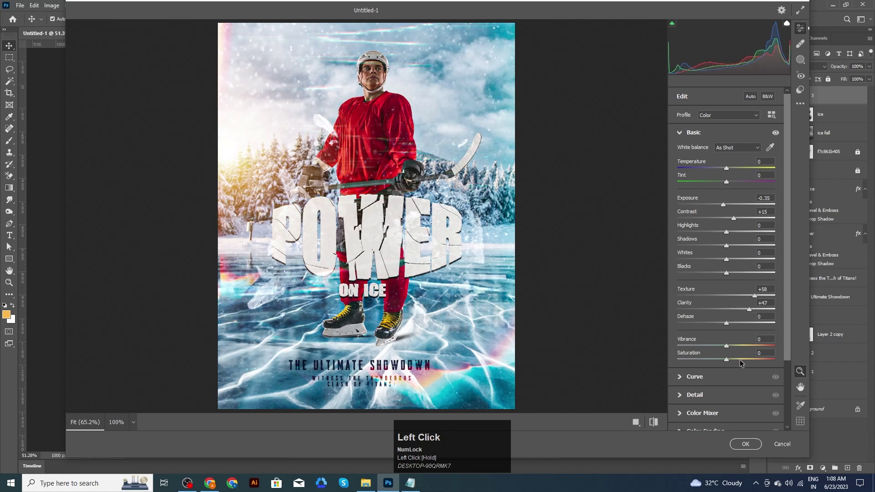
drag(729, 361, 733, 360)
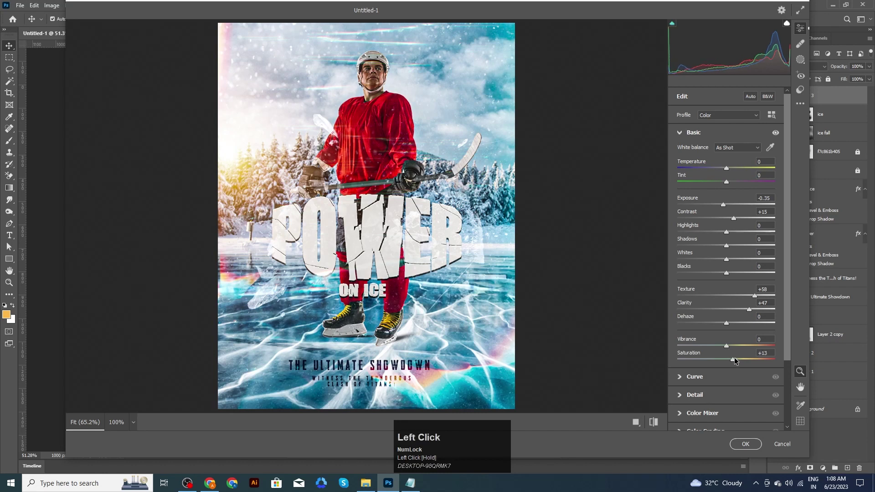
Increase Sharpening and Noise Reduction slightly in the Detail settings and apply the Camera Raw Filter
click(688, 396)
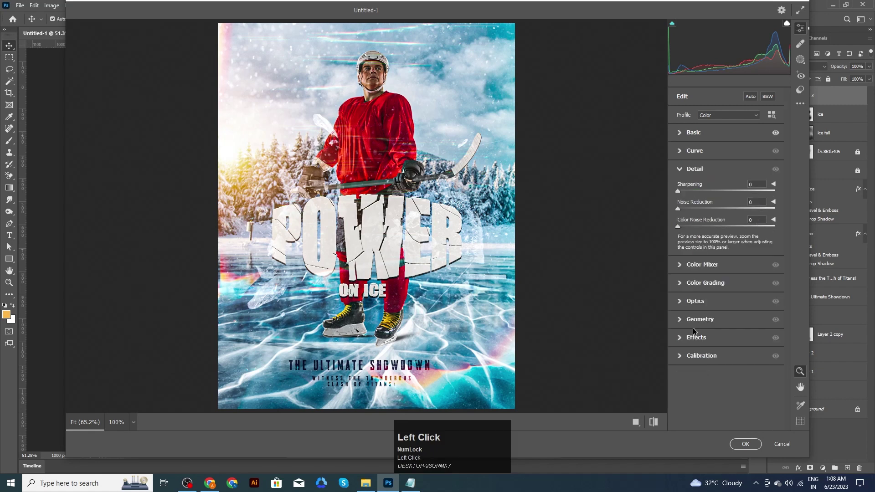
drag(677, 191, 691, 209)
click(746, 444)
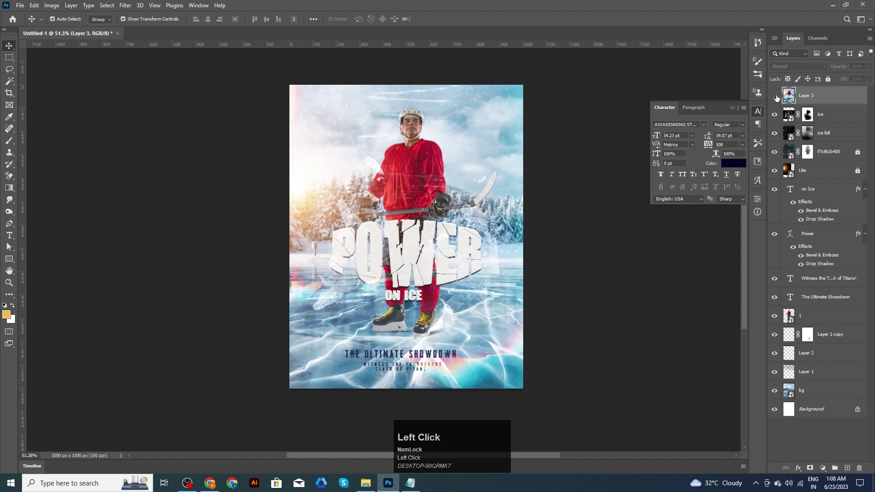